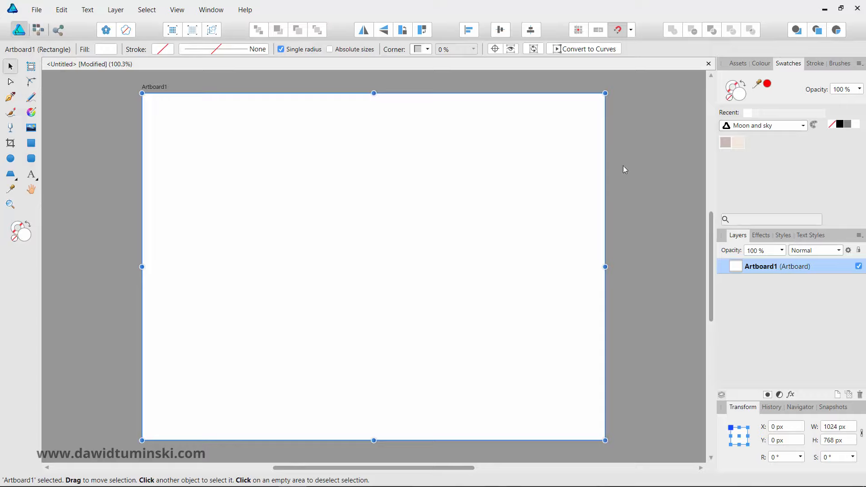
- Fill the artboard with the dark navy colour 1D1F26, using a hue of 224
double_click(30, 234)
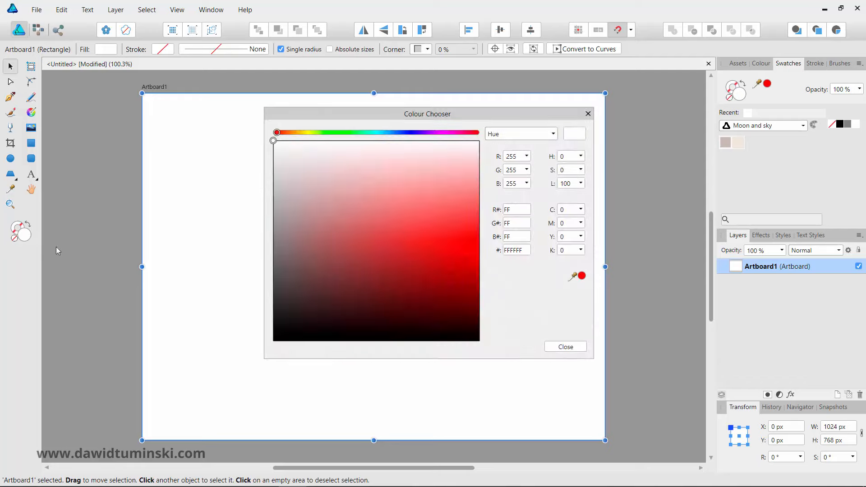
left_click(282, 302)
left_click_drag(284, 308, 281, 322)
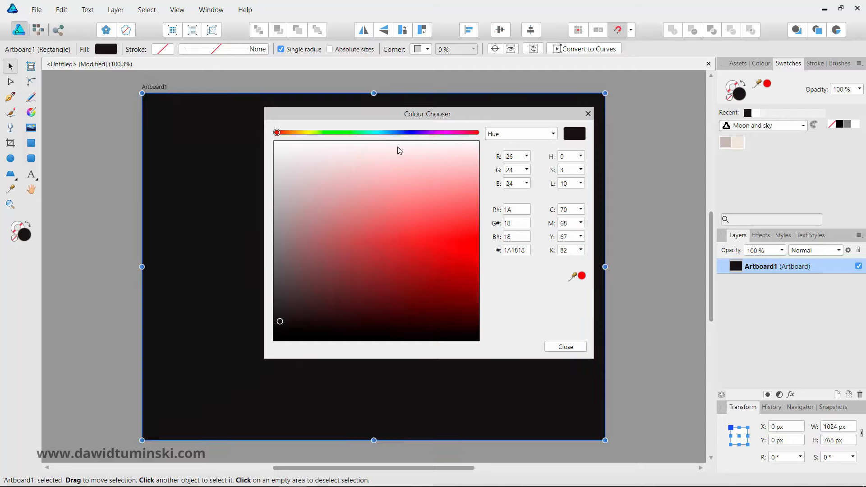
left_click(400, 133)
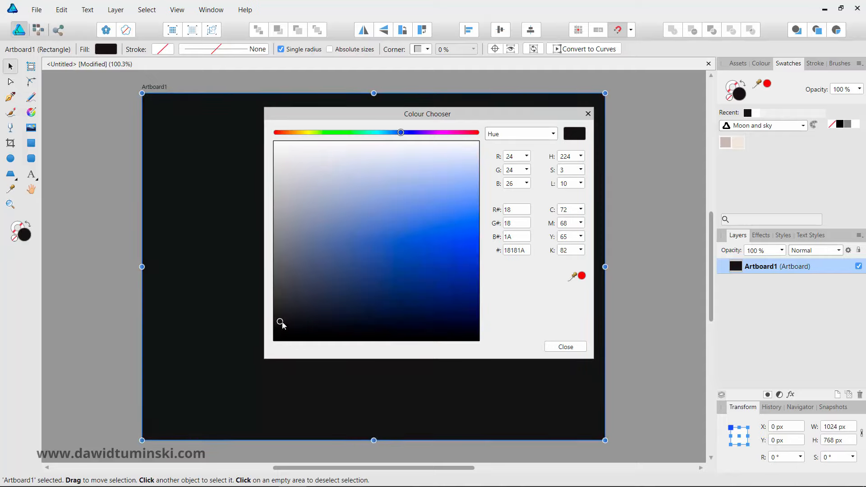
left_click_drag(281, 321, 302, 314)
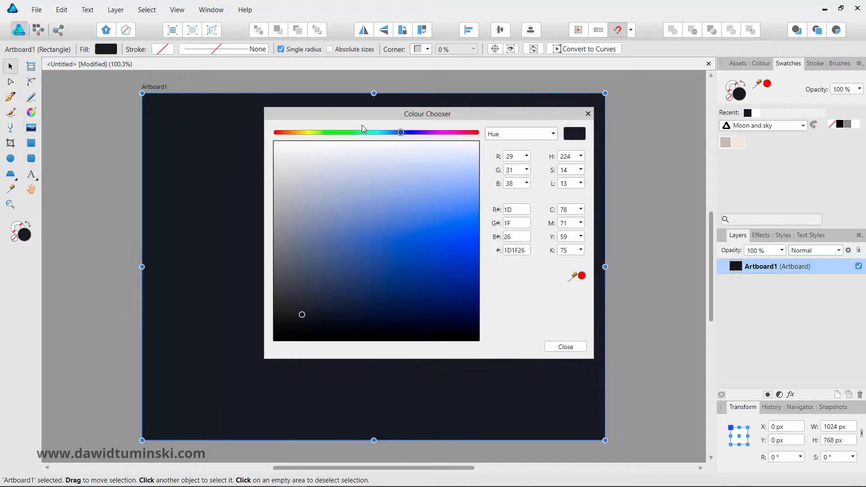
left_click_drag(355, 113, 370, 89)
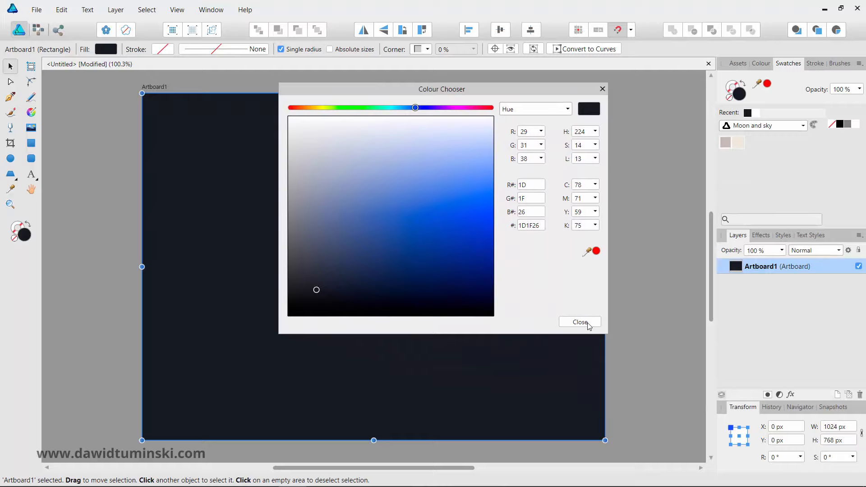
left_click(580, 322)
left_click(654, 277)
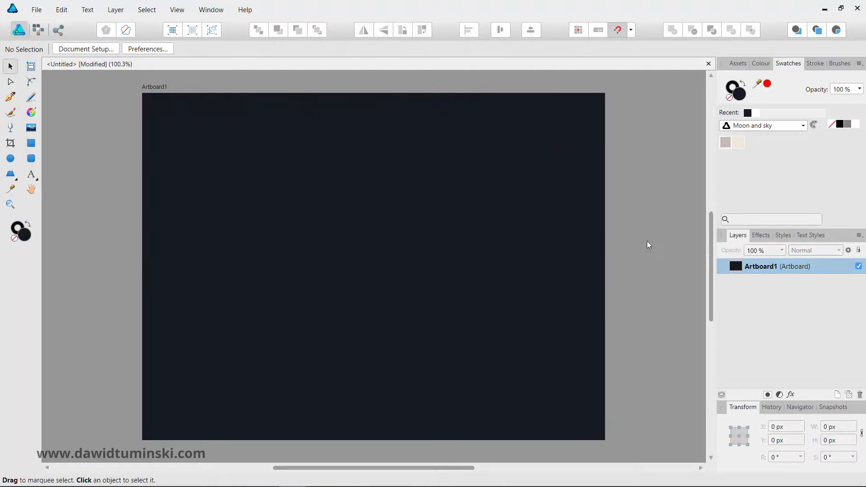
- Try a pure black fill on the artboard and undo it
left_click(294, 206)
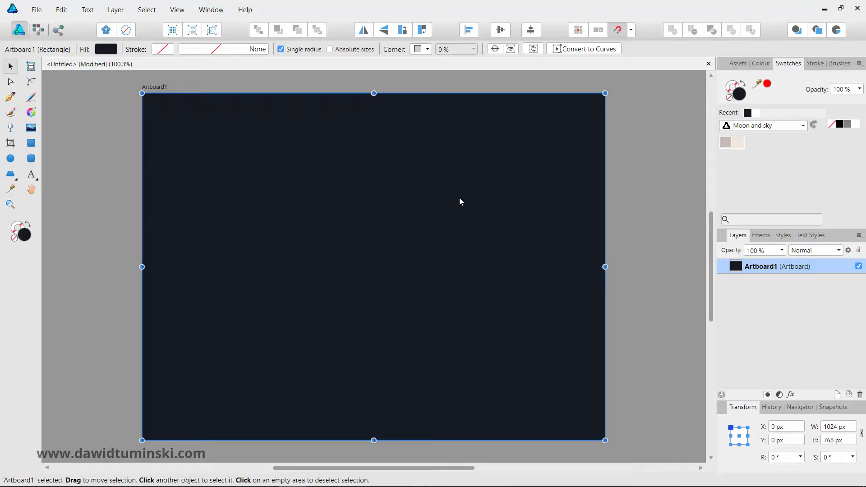
left_click(841, 125)
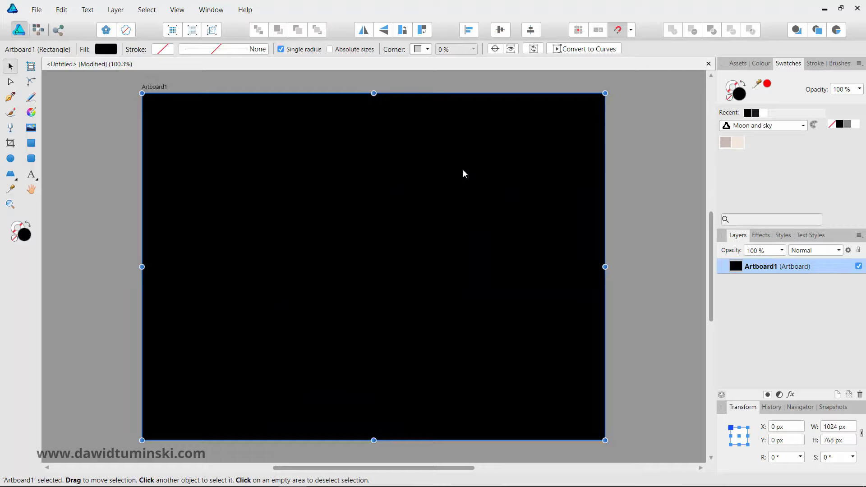
key("ctrl+z")
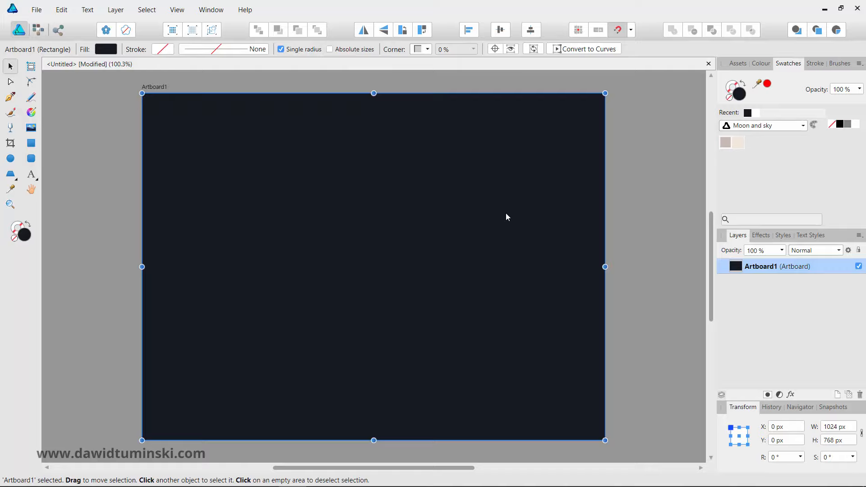
left_click(645, 178)
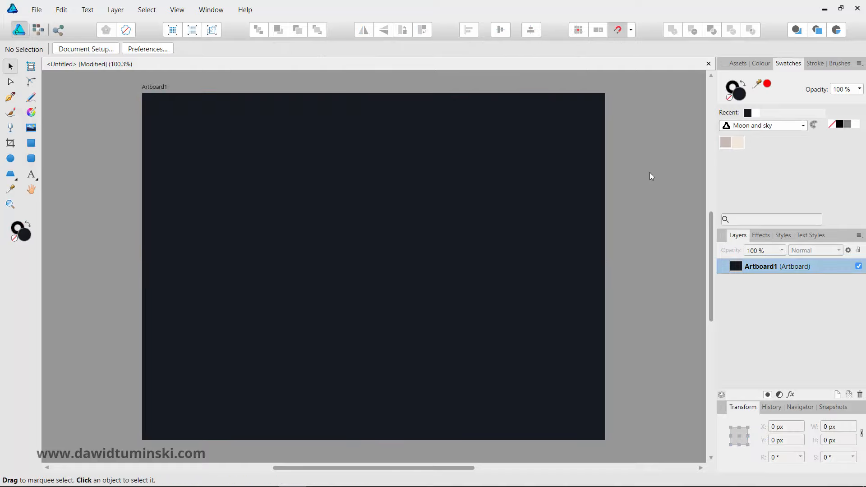
left_click(532, 171)
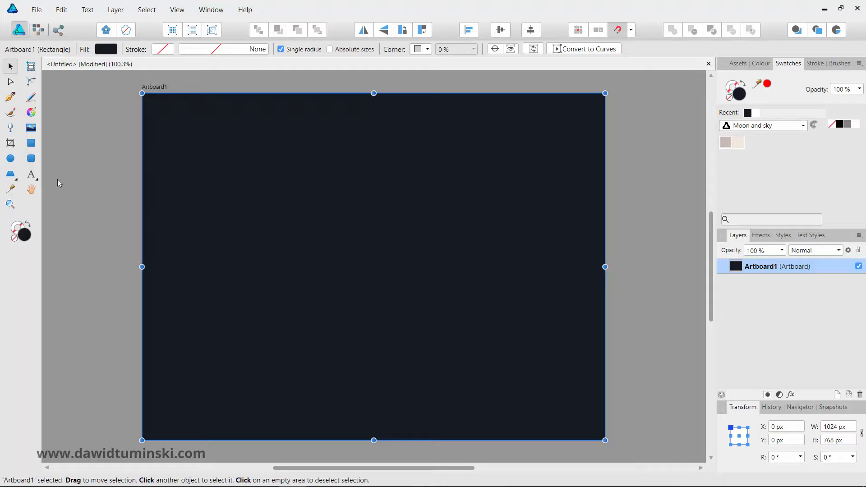
left_click(11, 160)
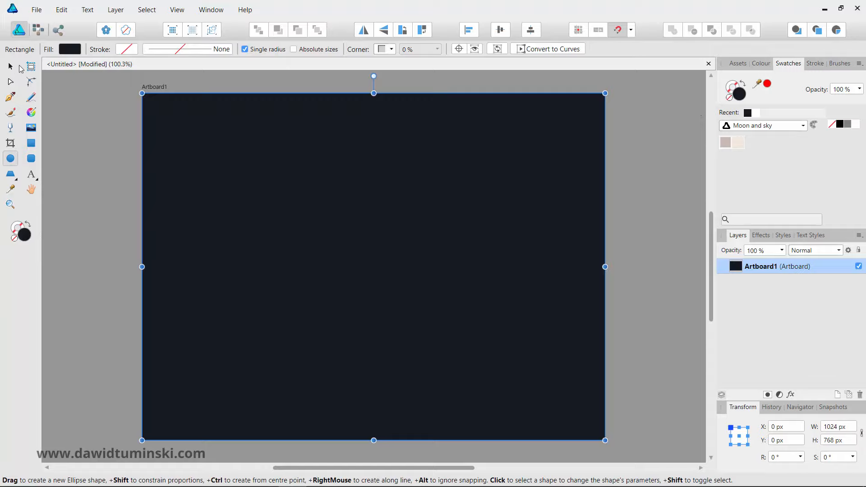
left_click(11, 67)
left_click(118, 148)
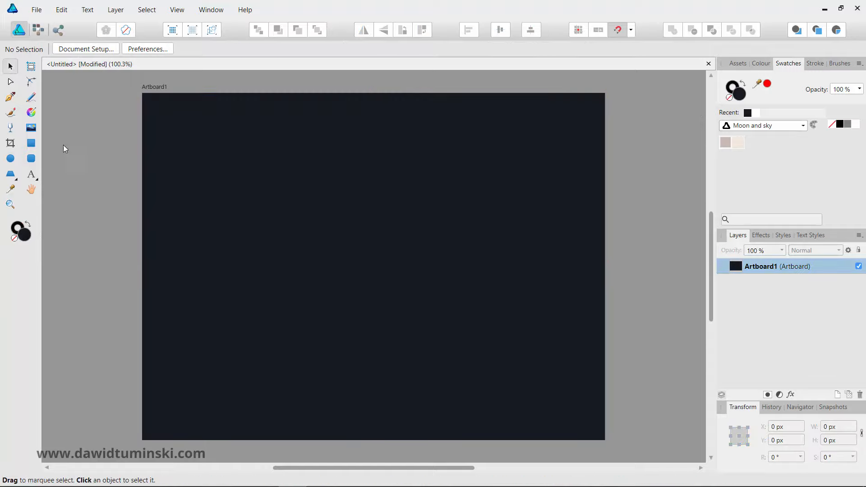
- Draw a white-filled circle about 10 px across near the artboard's upper-left corner
left_click(10, 161)
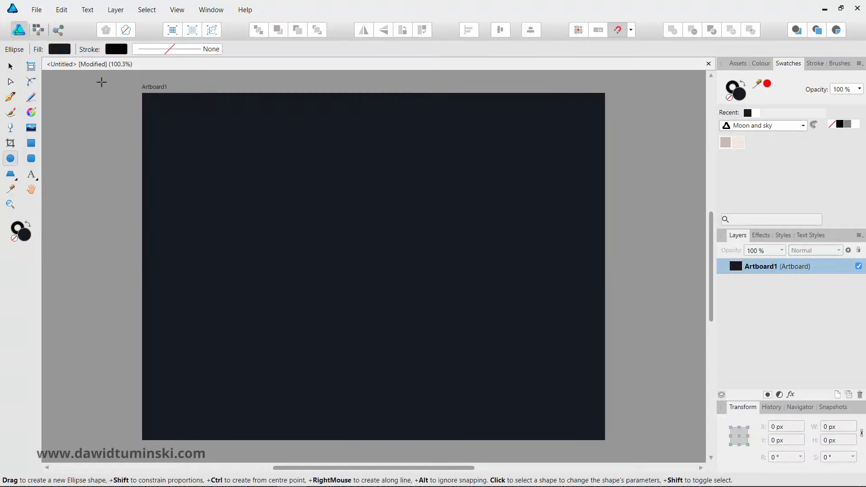
left_click(120, 51)
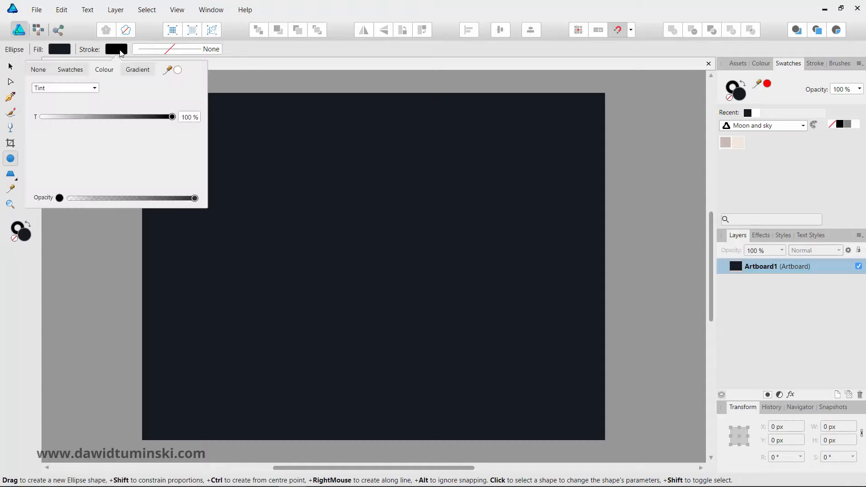
left_click(168, 50)
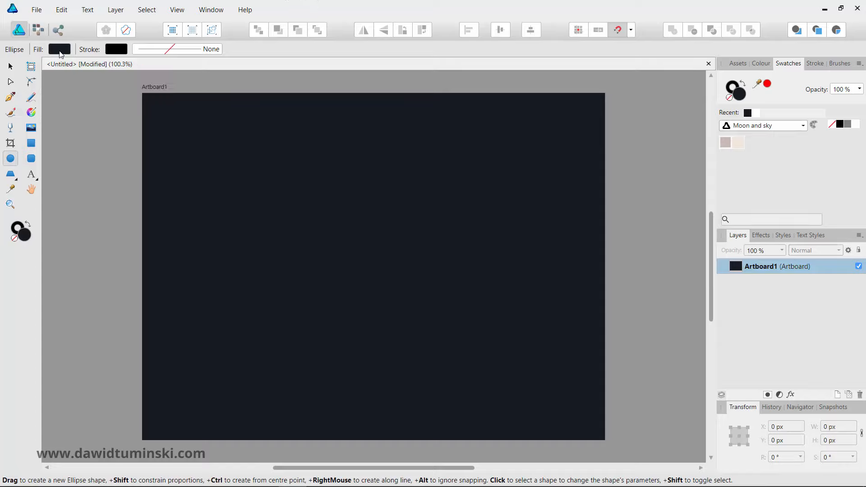
left_click(60, 54)
left_click_drag(42, 120, 30, 120)
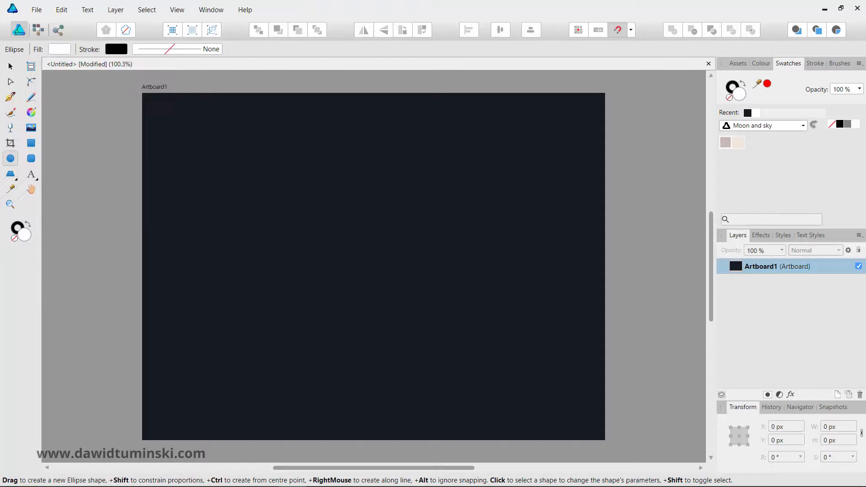
mouse_move(190, 120)
left_mouse_down()
mouse_move(226, 169)
mouse_move(247, 177)
mouse_move(194, 124)
left_mouse_up()
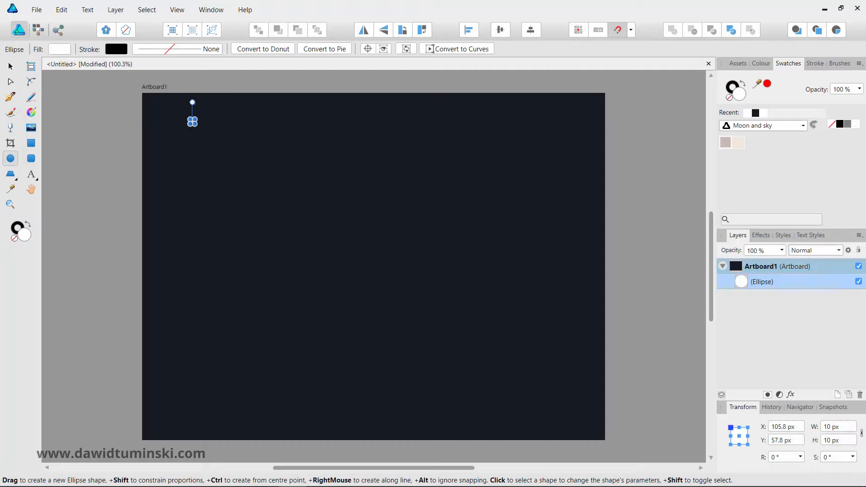
- Remove the stroke from the small white circle and deselect it
left_click(27, 239)
key("slash")
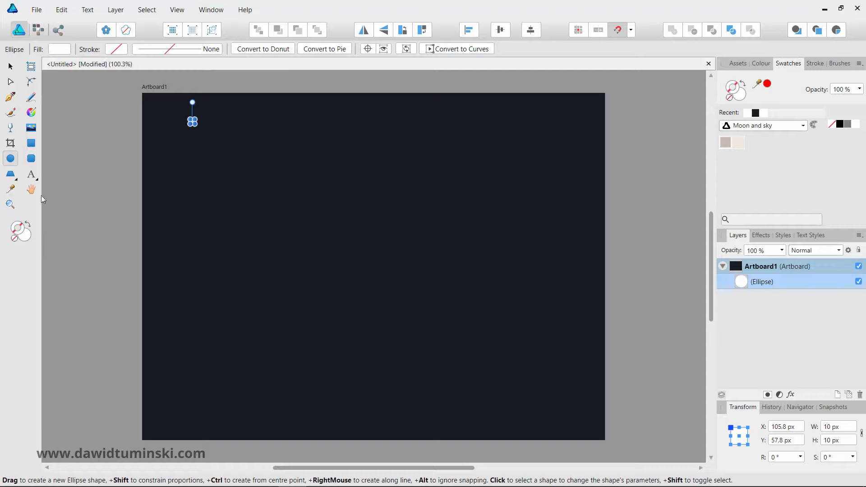
left_click(11, 67)
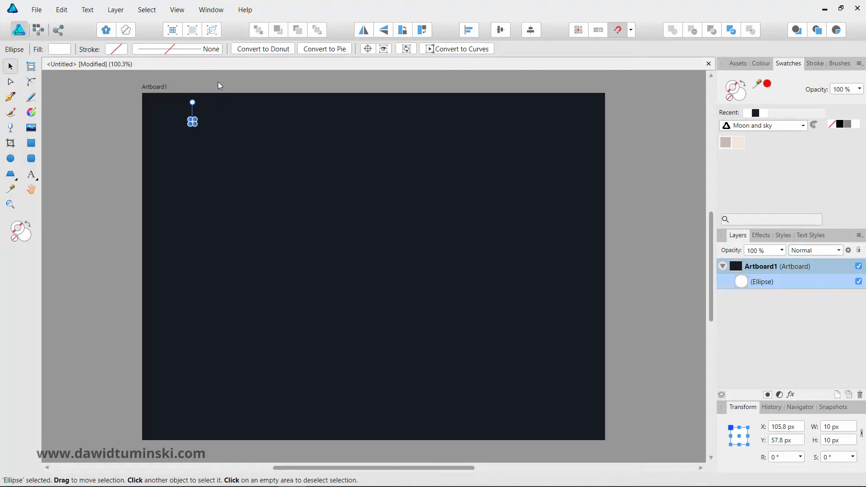
left_click(247, 145)
left_click(133, 145)
- Duplicate the white circle six times and scatter the copies around the upper-left area of the artboard
key("z")
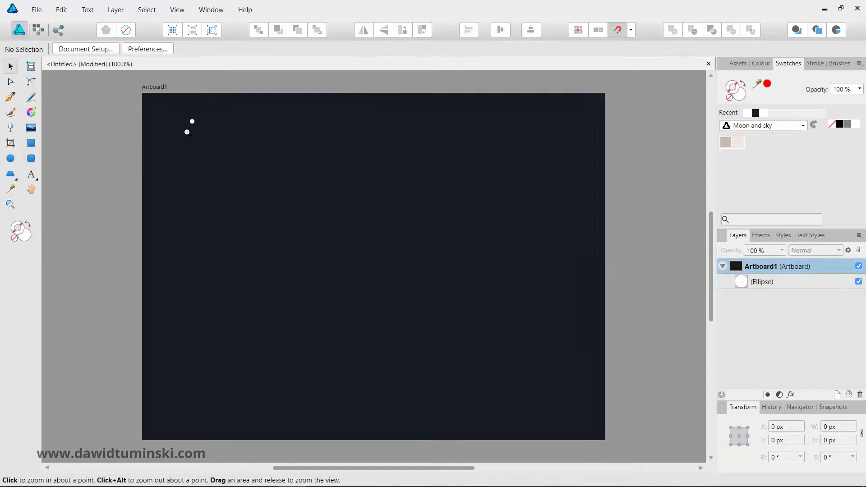
left_click_drag(188, 130, 303, 190)
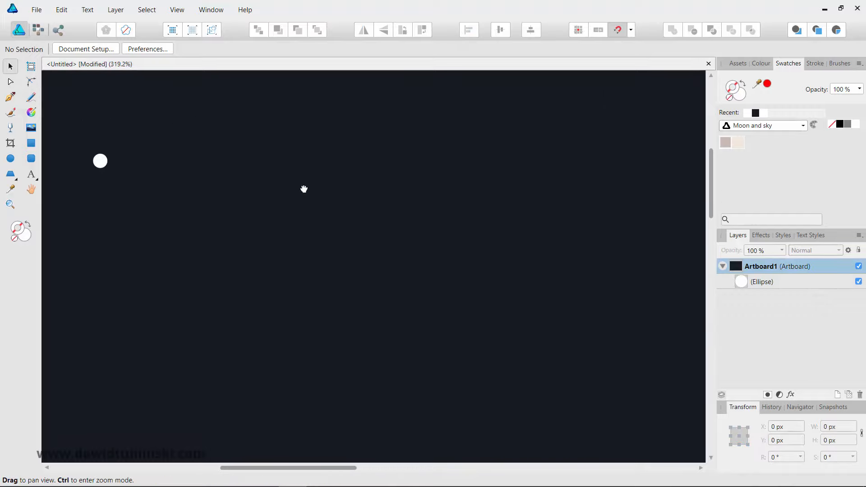
left_click_drag(142, 176, 203, 143)
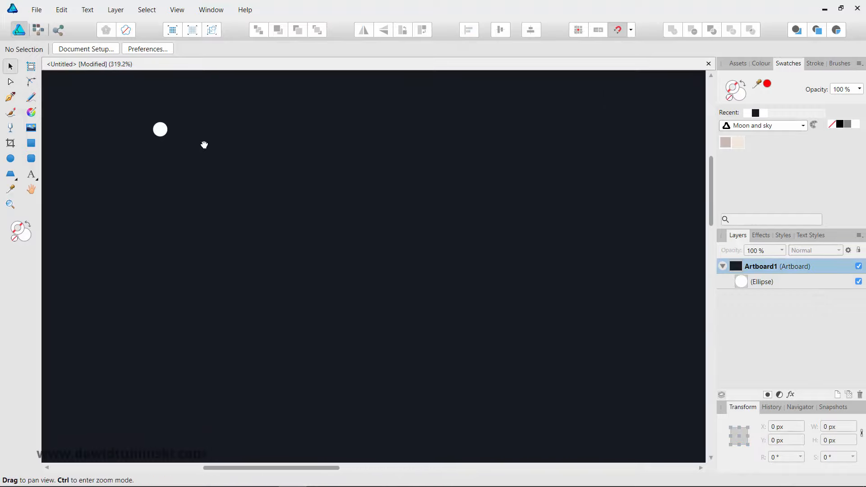
left_click(162, 131)
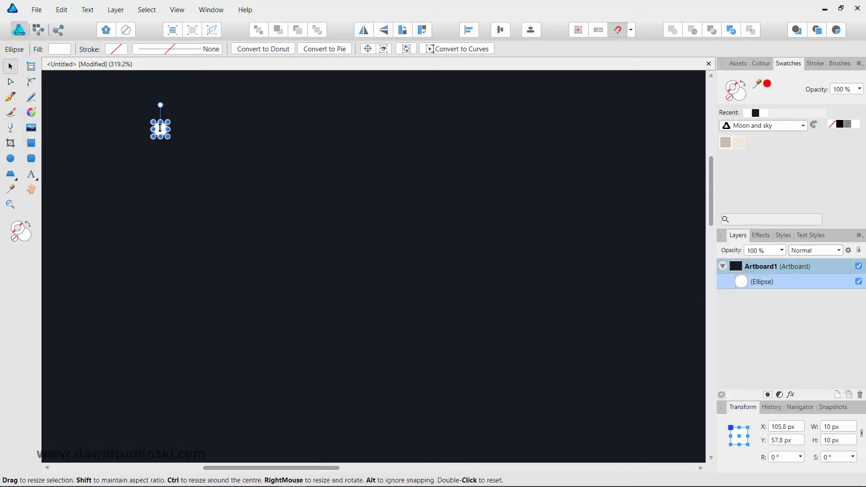
left_click_drag(161, 131, 313, 185, "alt")
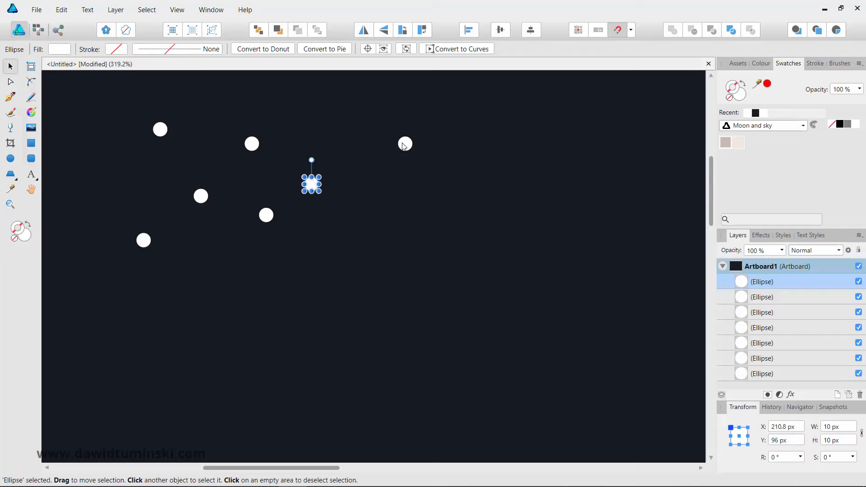
- Rearrange the white circles into a looser, irregular cluster, bringing the far-right one down below the others
left_click_drag(402, 143, 221, 267)
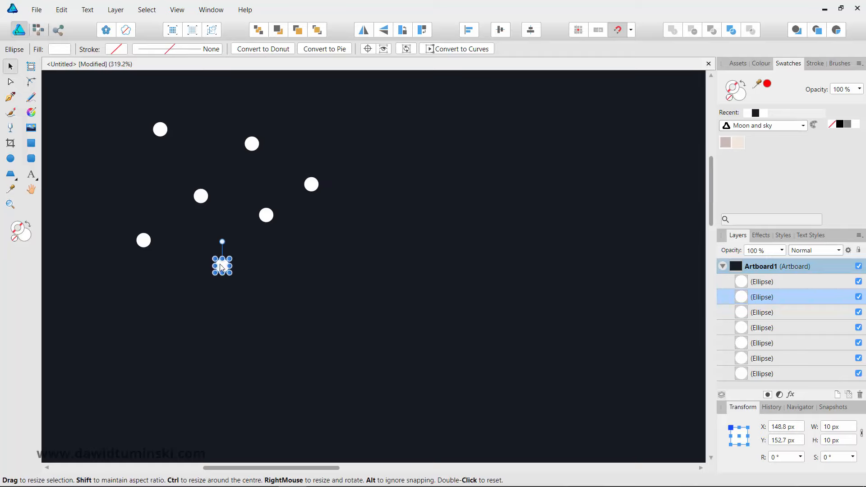
left_click_drag(202, 203, 177, 191)
left_click_drag(248, 145, 230, 107)
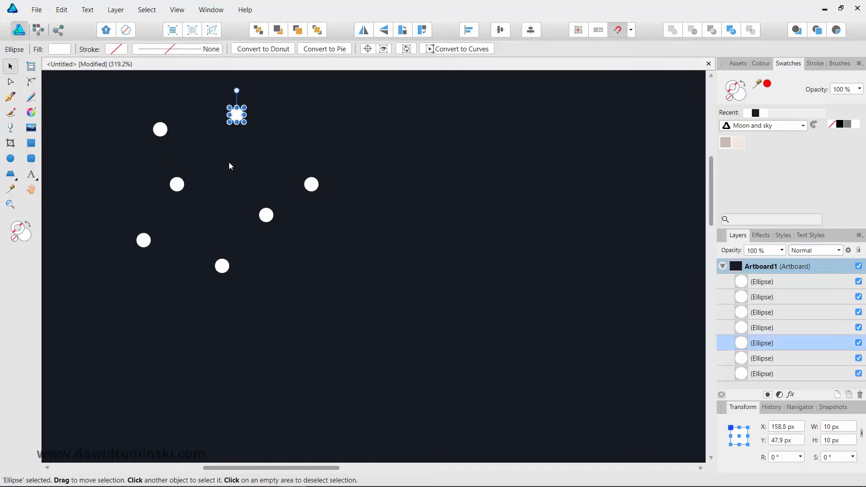
left_click_drag(178, 185, 200, 174)
left_click_drag(311, 184, 299, 155)
left_click(331, 161)
- Resize the rightmost circle to 4 px wide and high with its aspect ratio locked
left_click(304, 160)
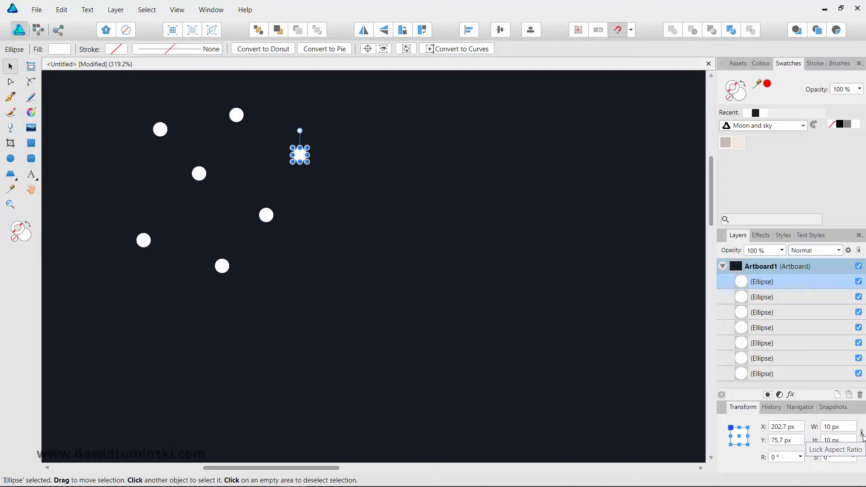
left_click(845, 427)
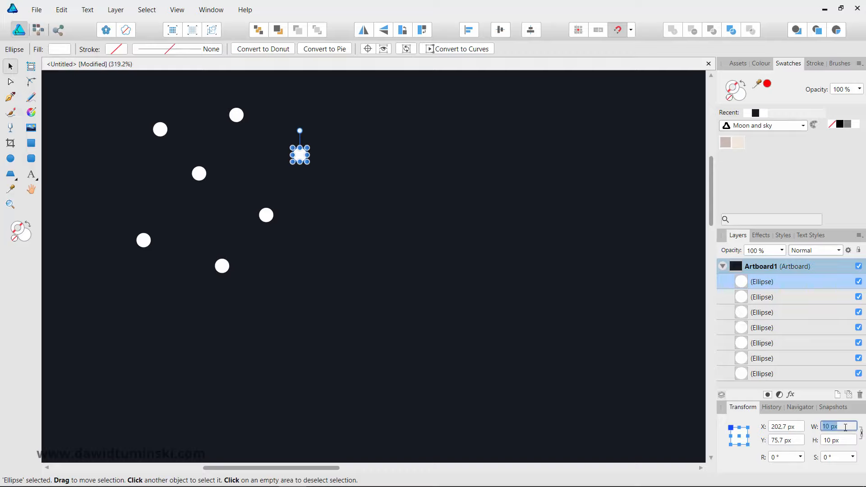
type("4")
key("Return")
left_click(434, 270)
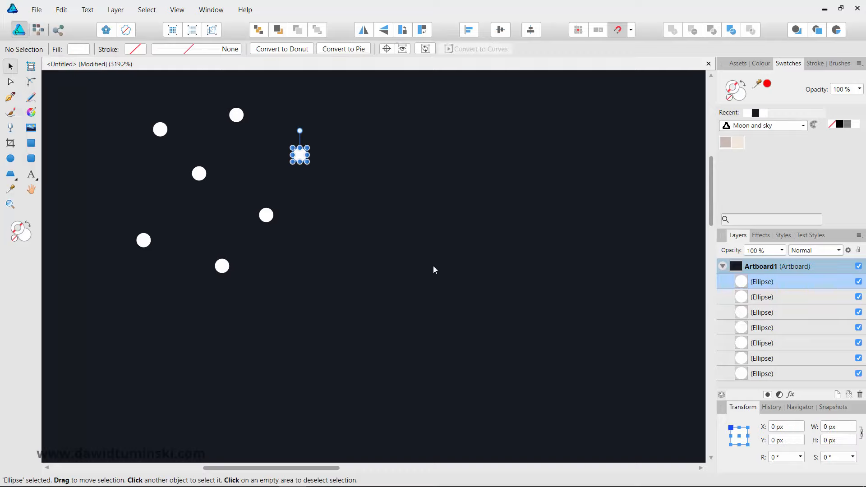
left_click(297, 155)
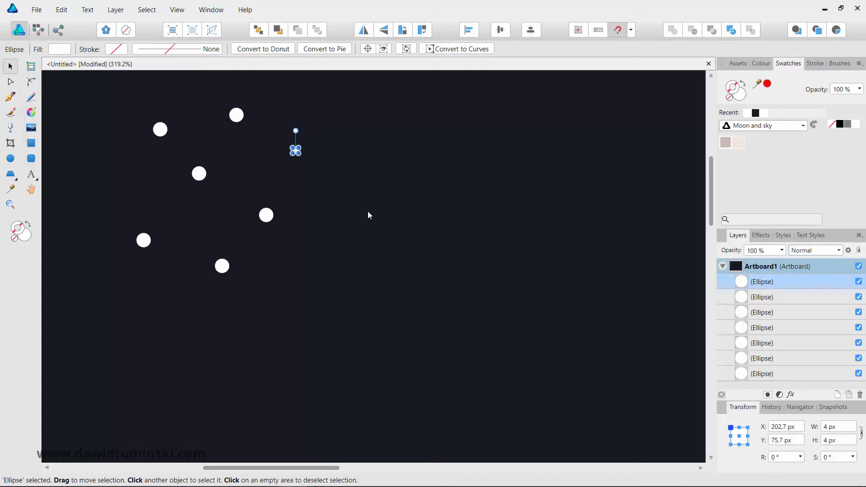
- Resize the circle just below the two uppermost ones to 5 px, keeping its proportions
left_click(199, 173)
left_click(835, 432)
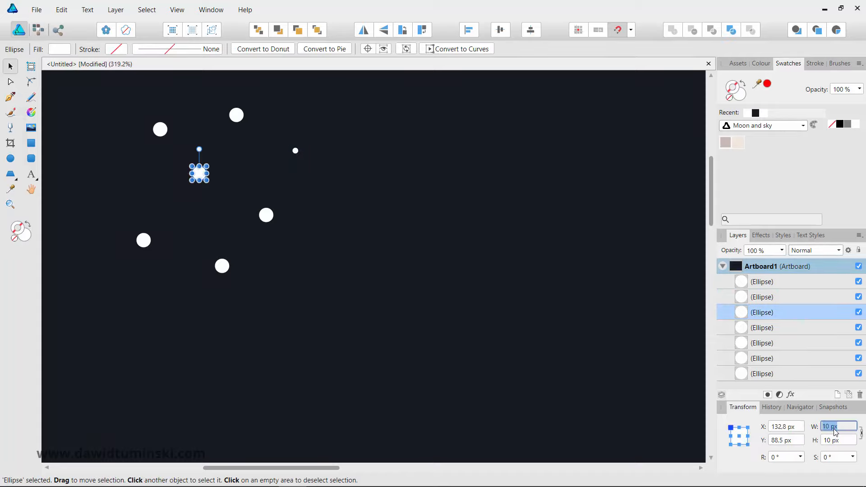
type("5")
key("Return")
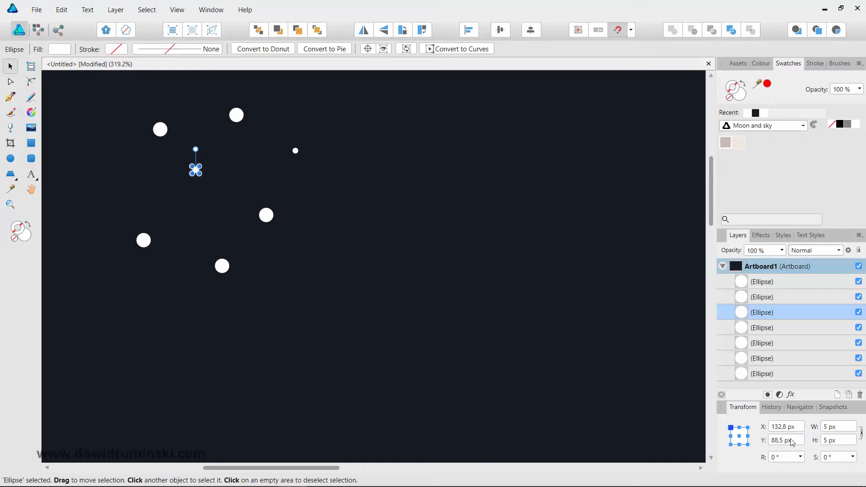
- Resize the circle below and left of the 4 px one to 6 px, keeping its proportions
left_click(270, 214)
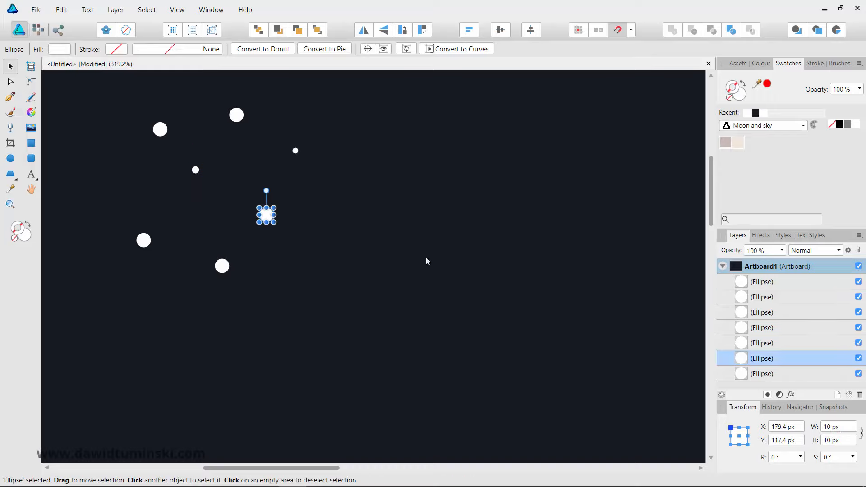
left_click(844, 426)
key("Return")
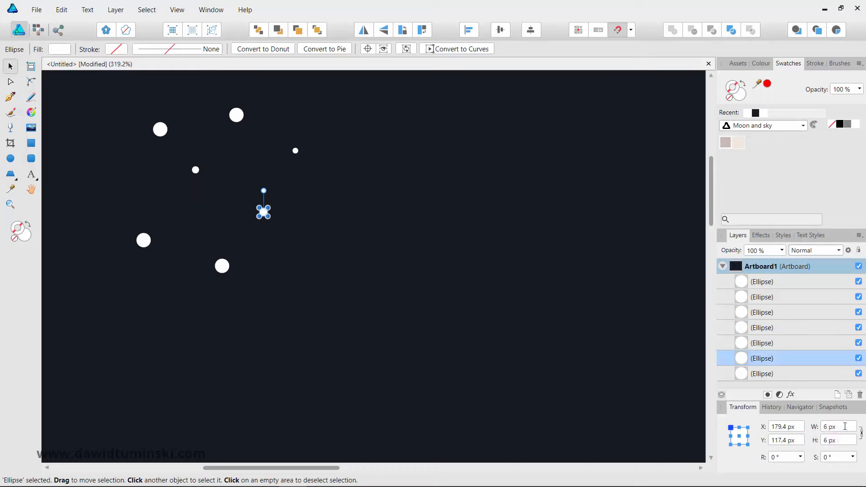
- Resize the uppermost circle to 7 px, keeping its proportions
left_click(238, 118)
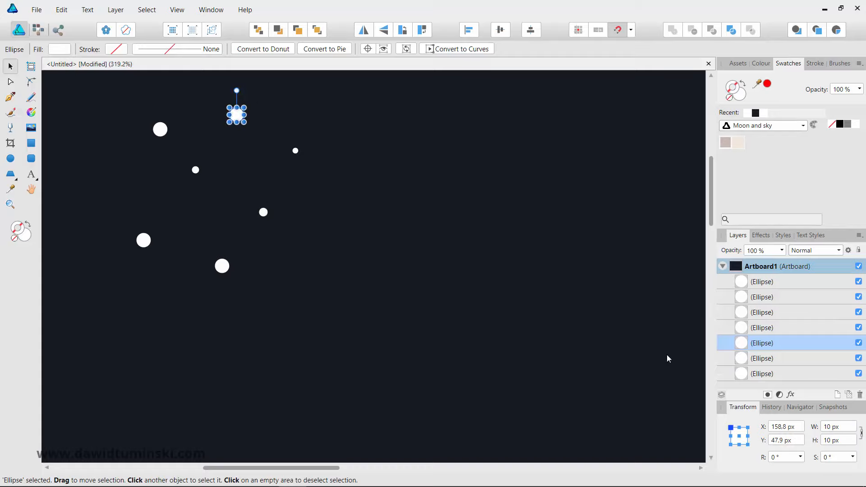
left_click(836, 429)
key("Return")
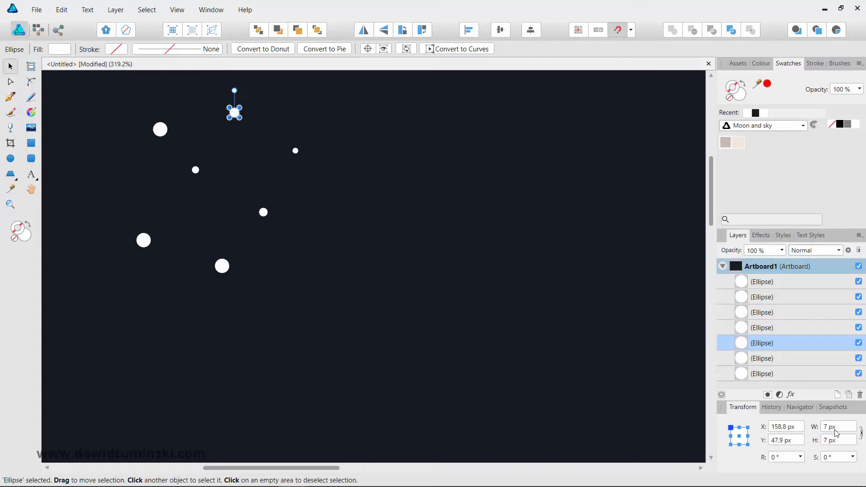
- Resize the far-left, lower circle to 3 px wide and high, keeping its proportions
left_click(146, 241)
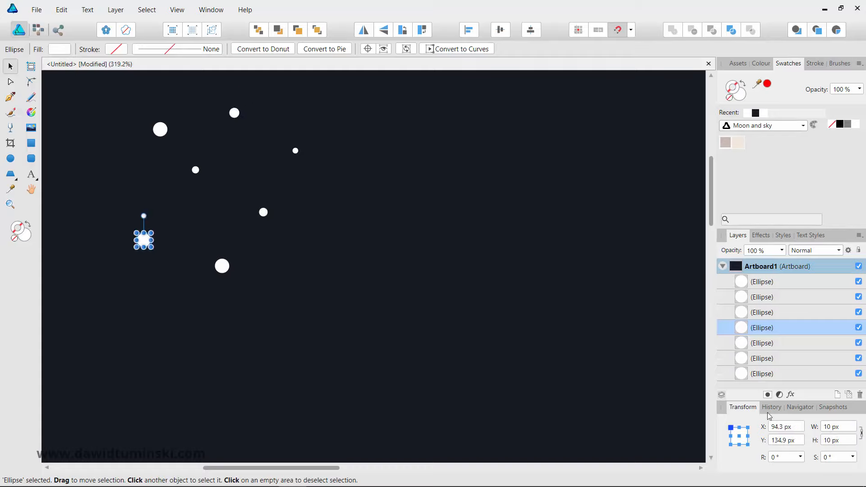
left_click(841, 431)
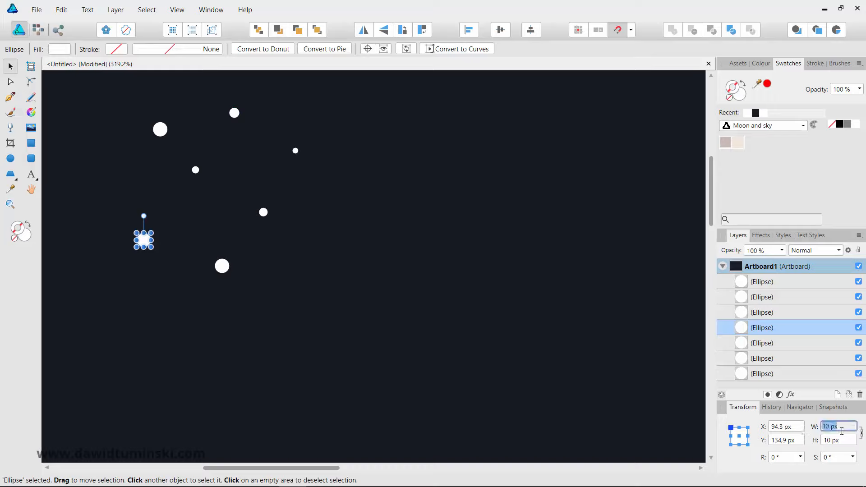
type("3")
key("Return")
- Shrink the lowest circle to about half its size by setting a smaller width, keeping its proportions
left_click(230, 270)
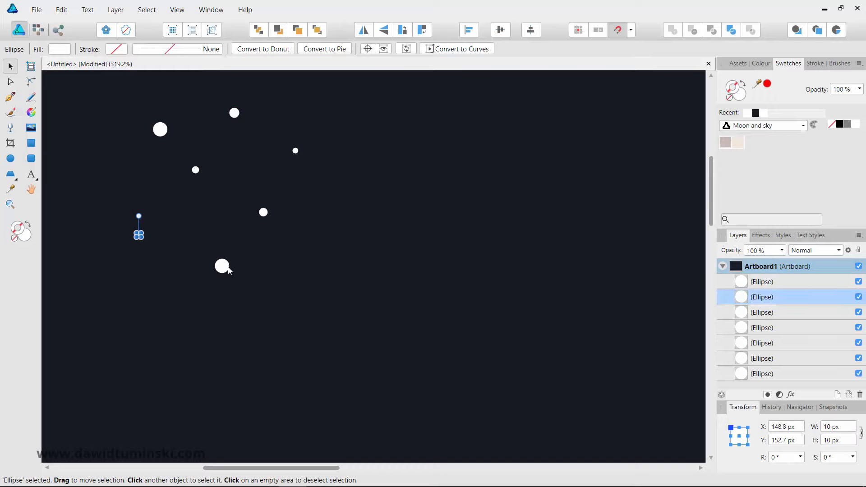
left_click(842, 428)
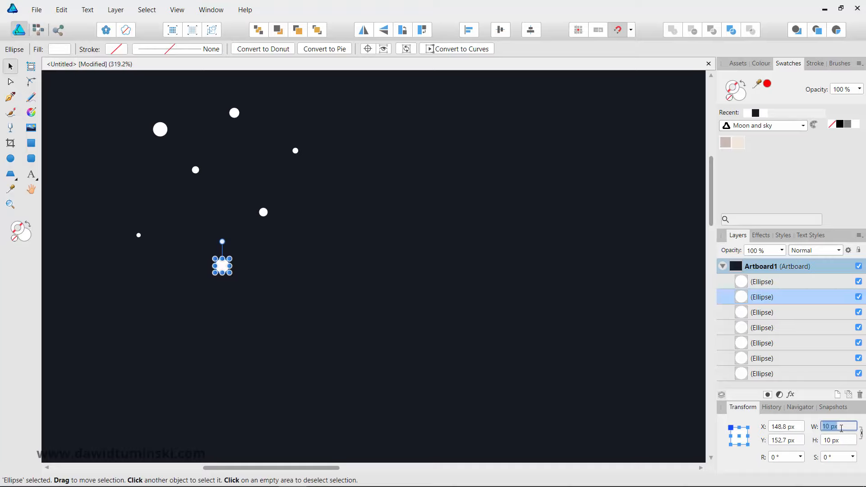
type("3")
key("Return")
left_click(341, 241)
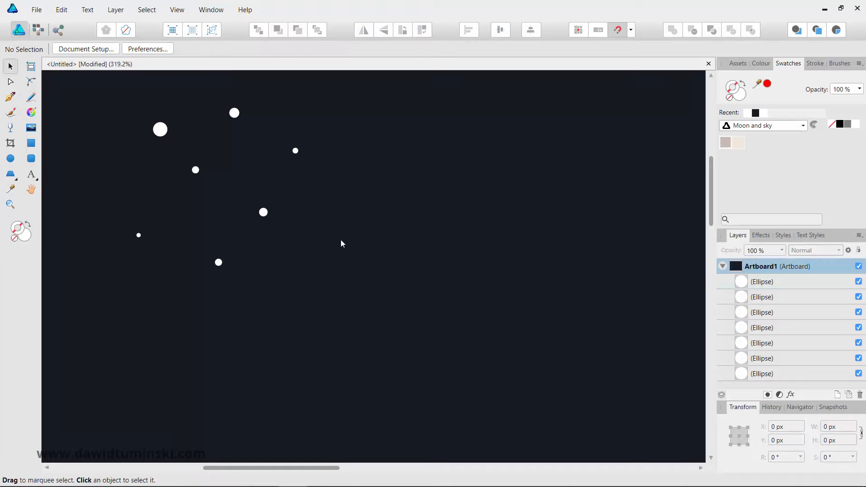
- Move the 5 px circle in the middle of the cluster and the large 10 px circle slightly down
left_click_drag(197, 171, 195, 194)
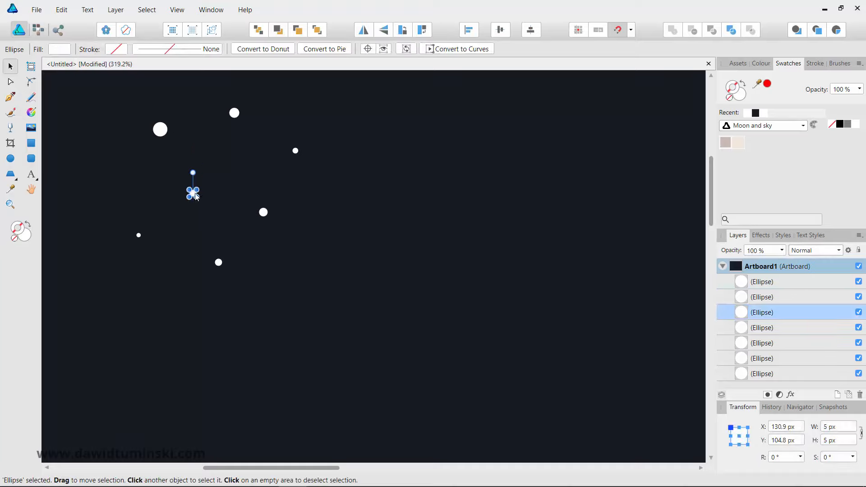
left_click_drag(162, 129, 161, 143)
left_click(389, 224)
left_click_drag(409, 229, 246, 224)
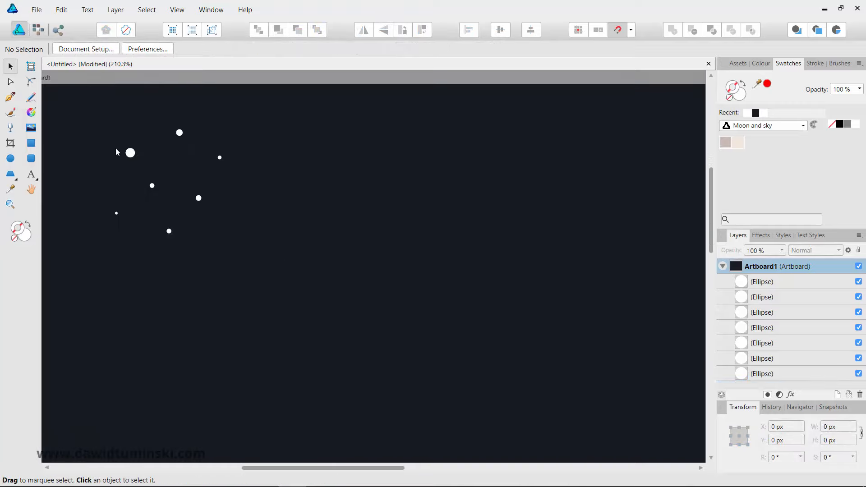
- Move all seven circles close to the artboard's upper-left corner and group them
left_click_drag(70, 96, 283, 278)
left_click_drag(252, 233, 312, 239)
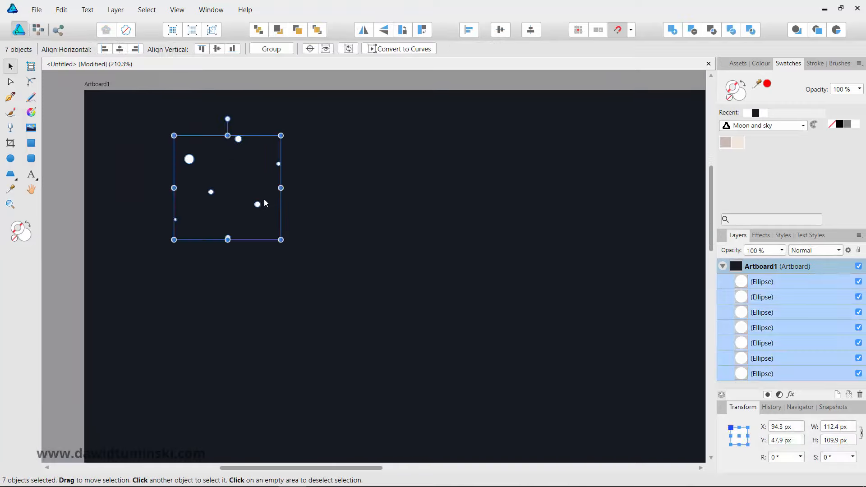
left_click_drag(259, 205, 186, 173)
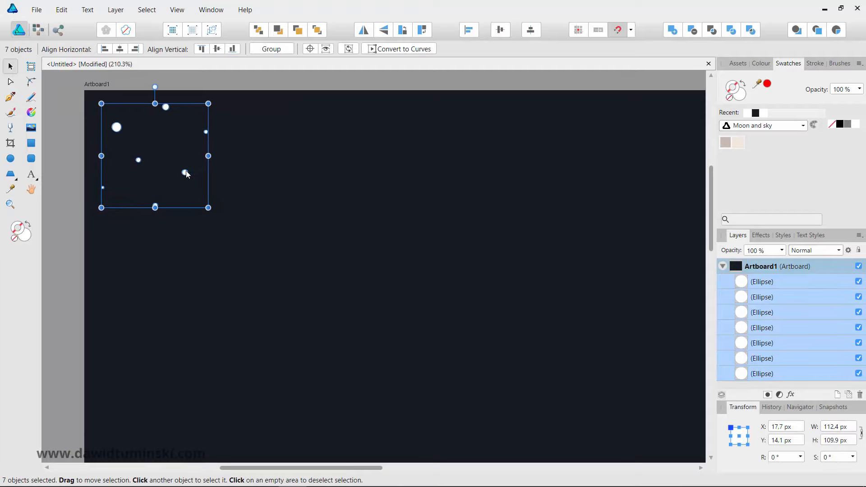
key("ctrl+g")
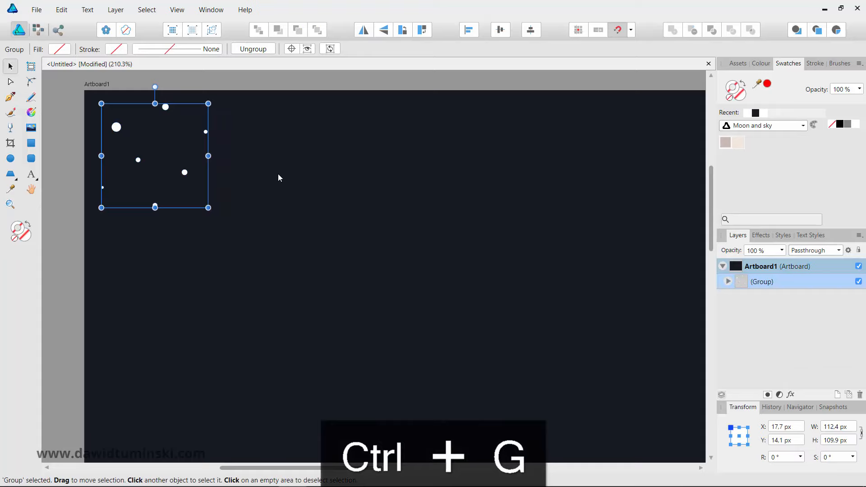
left_click(261, 182)
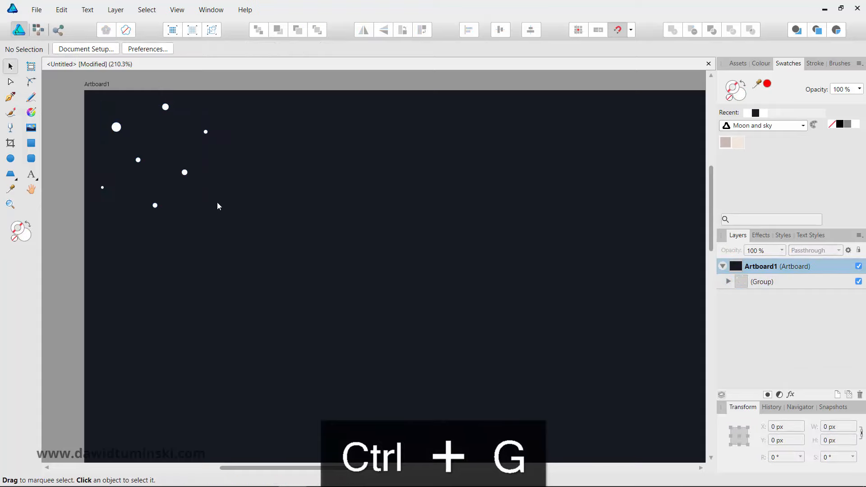
- Place a copy of the star group directly to the right of the original
left_click(185, 176)
left_click_drag(185, 176, 322, 182)
left_click(379, 171)
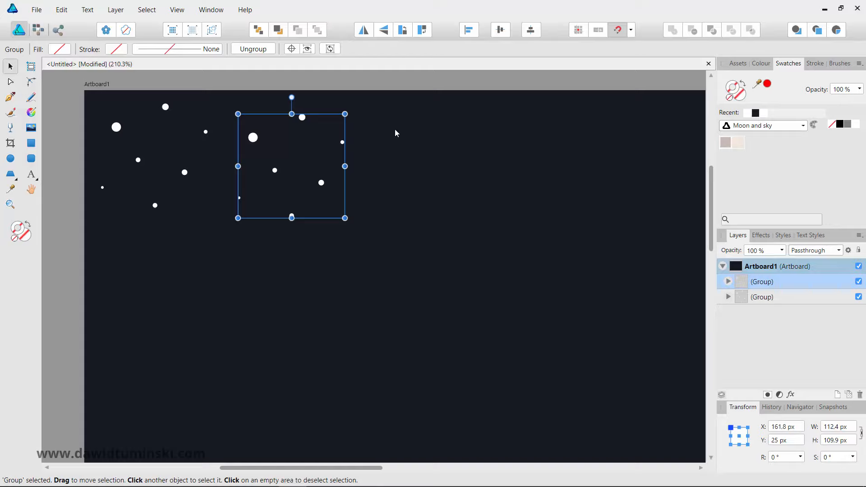
- Flip the copied star group horizontally and move it up close to the artboard's upper edge
left_click(364, 32)
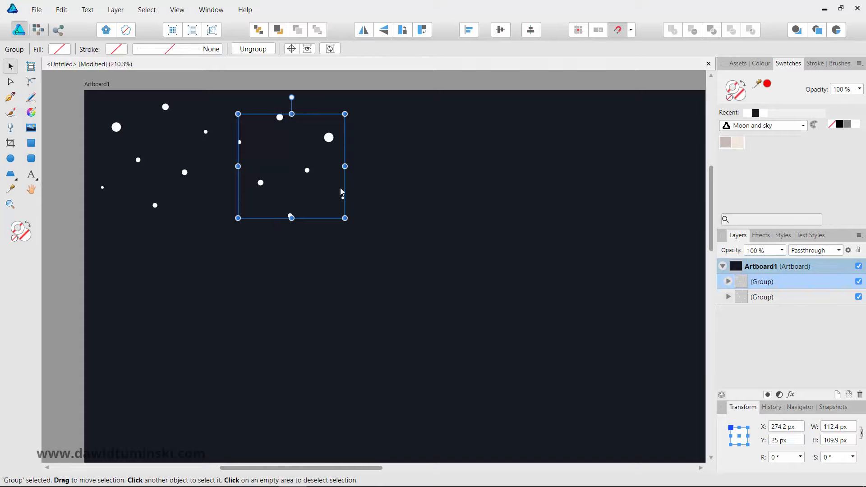
left_click_drag(325, 144, 321, 117)
left_click(455, 172)
- Place a copy of the mirrored star group to its right, slightly lower
left_click_drag(455, 171, 436, 174)
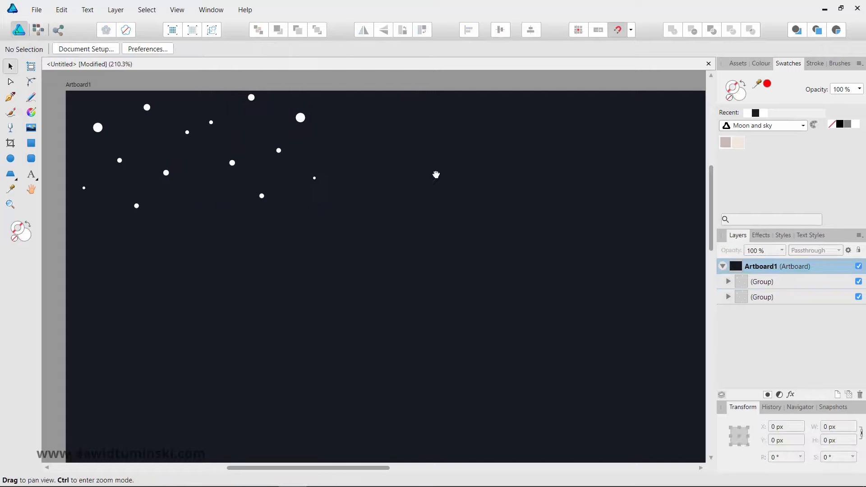
left_click(302, 118)
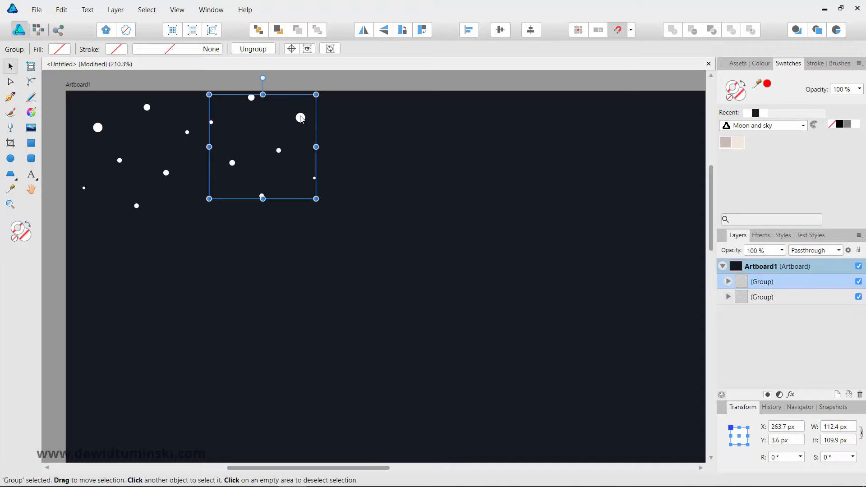
left_click_drag(302, 118, 420, 134)
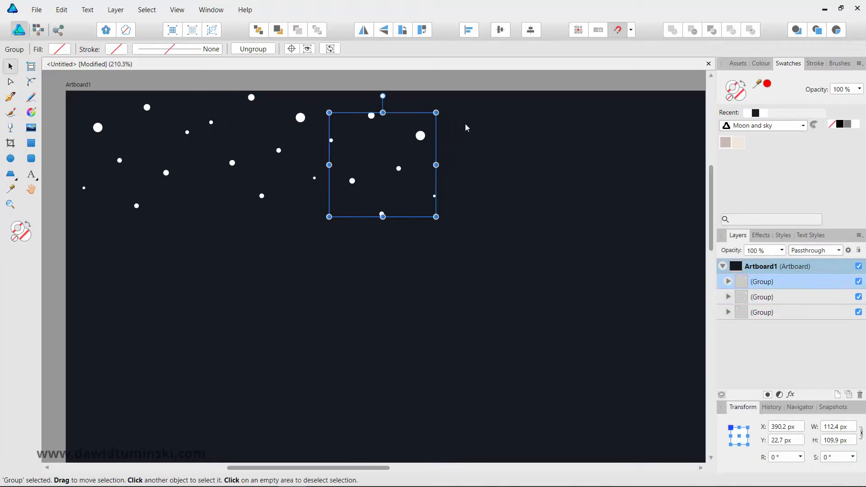
- Rotate the third star group 90° clockwise and move it slightly up and closer to the second group
left_click(422, 30)
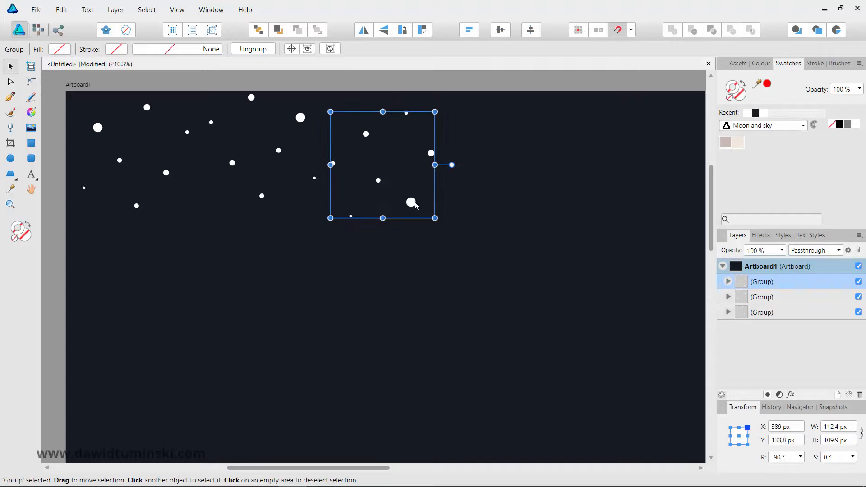
mouse_move(415, 205)
left_mouse_down()
mouse_move(420, 198)
mouse_move(405, 198)
left_mouse_up()
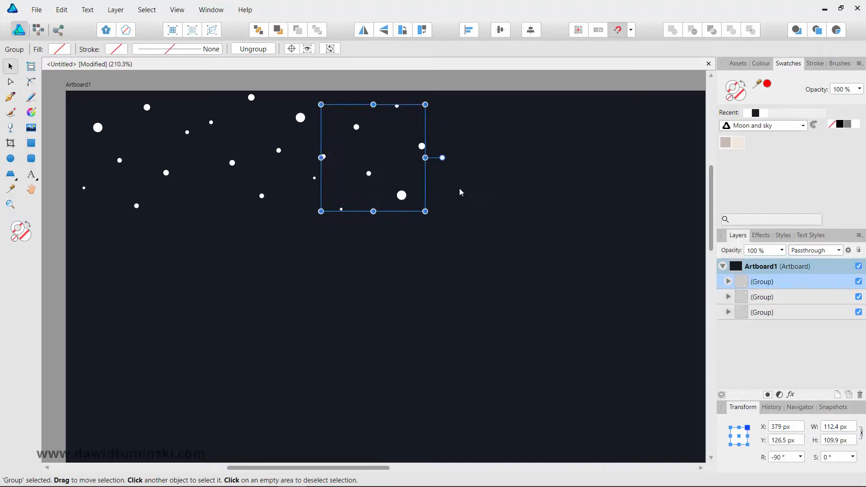
left_click(460, 192)
- Select all three star groups and place a copy of the set to their right along the artboard's upper edge
left_click_drag(469, 274, 77, 84)
left_click(120, 97)
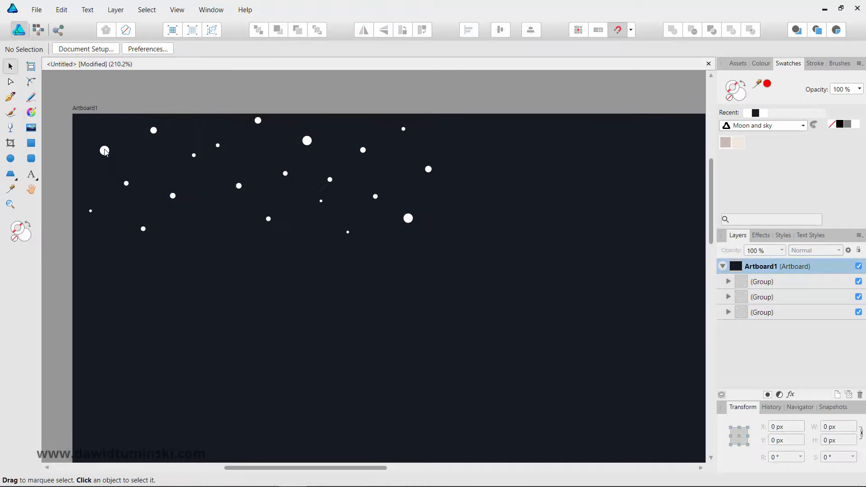
left_click(105, 150)
left_click(261, 124, "shift")
left_click(367, 149, "shift")
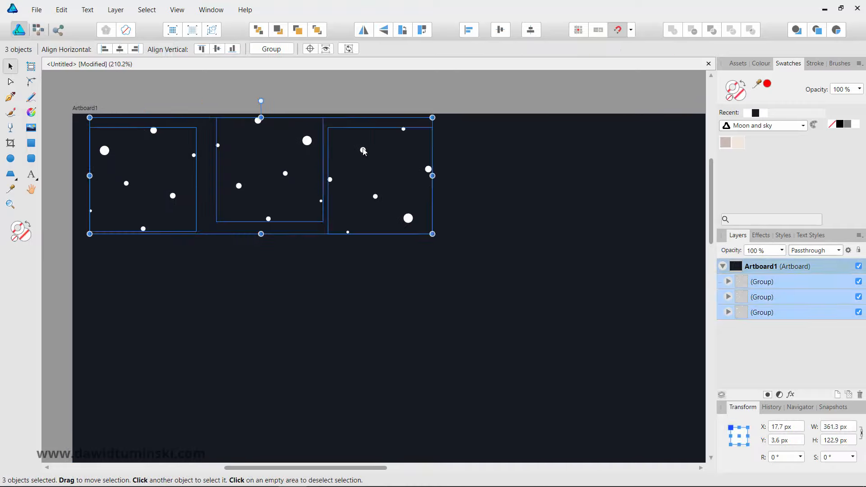
left_click_drag(458, 270, 330, 218)
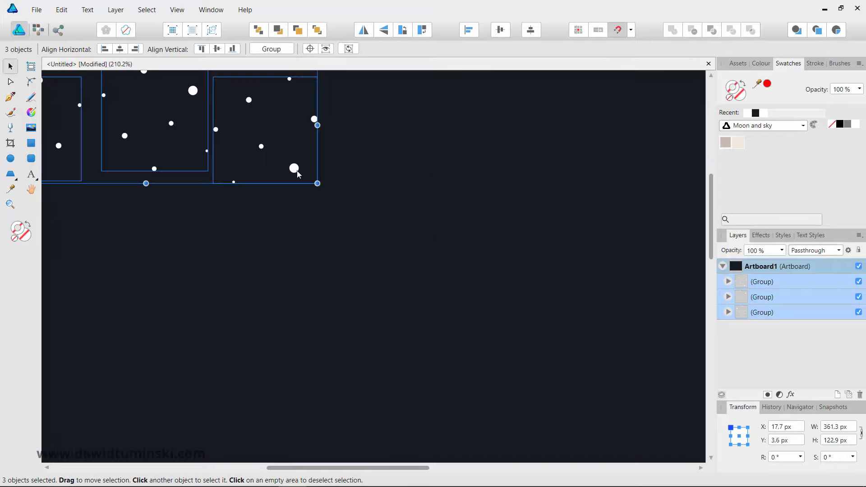
left_click_drag(297, 174, 653, 177)
left_click(582, 257)
- Move the mirrored and rotated groups of the copied set right, spreading them toward the artboard's right edge
left_click_drag(450, 234, 200, 247)
left_click(401, 192)
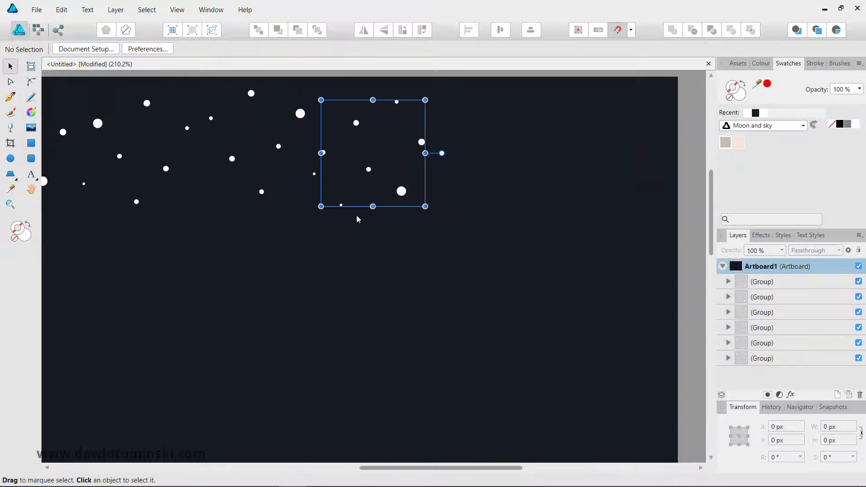
left_click_drag(301, 116, 423, 121)
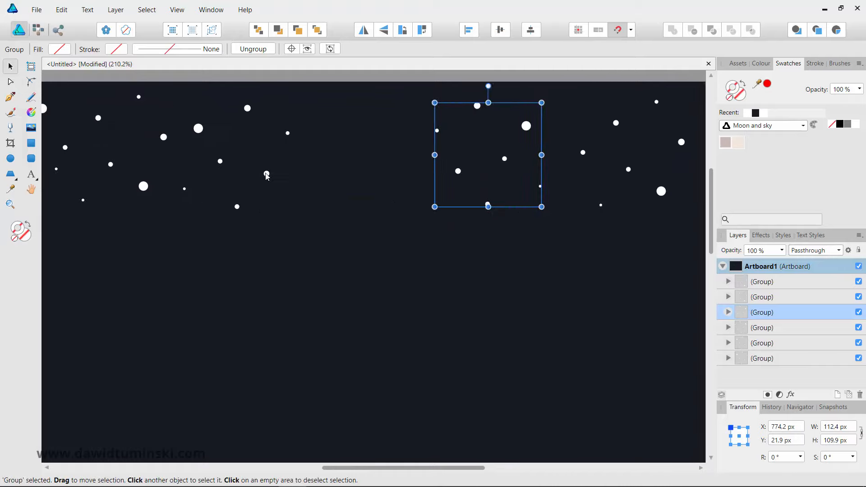
- Fill the gap before the moved groups with a copy of the unrotated group to its left, flipped vertically
left_click_drag(266, 175, 399, 170)
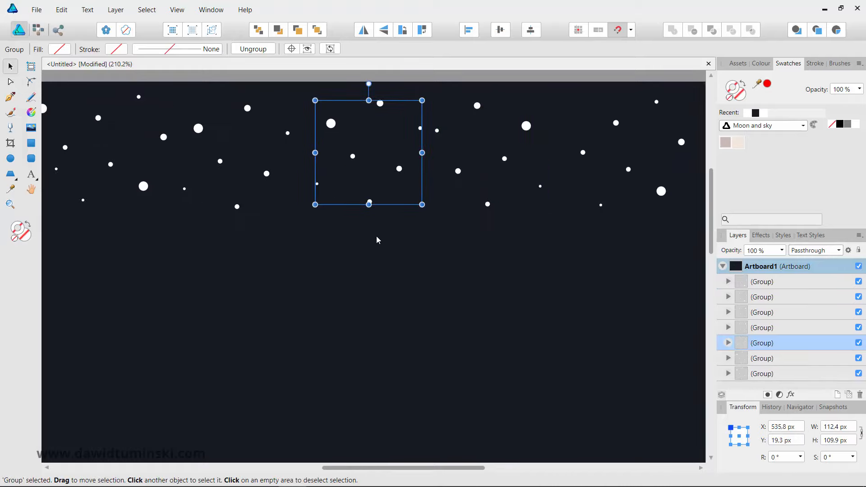
left_click(384, 32)
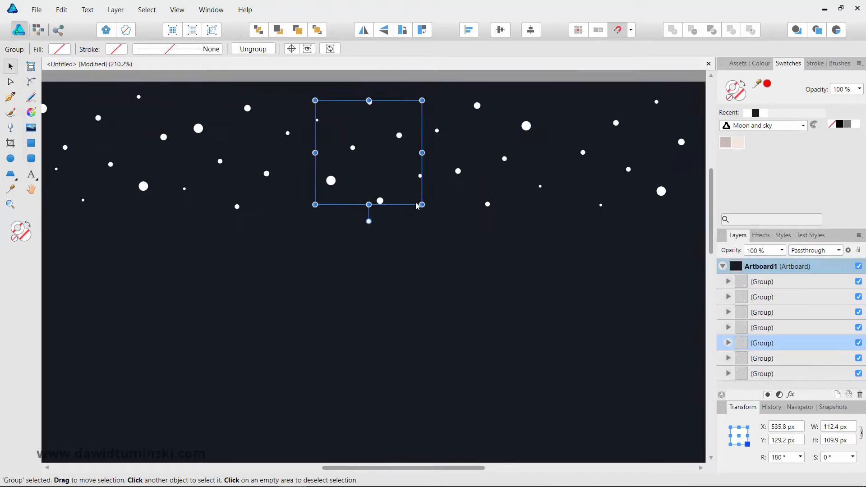
left_click(508, 130)
- Rotate the second-to-last star group 90° clockwise, and turn the far-right group 90° anticlockwise plus a further freehand anticlockwise tilt
left_click(526, 128)
left_click(422, 30)
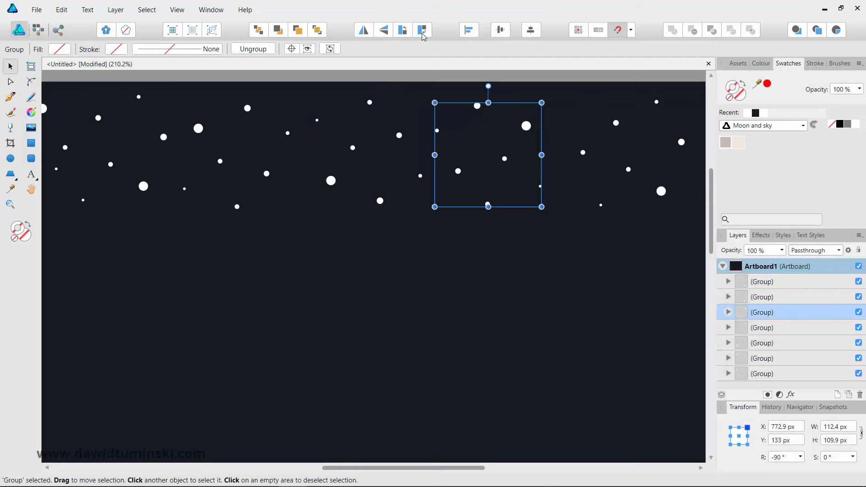
left_click(660, 195)
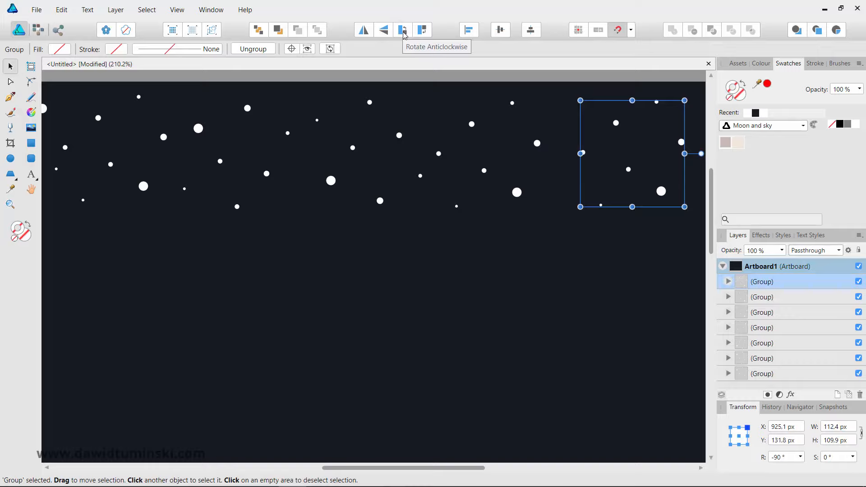
left_click(403, 30)
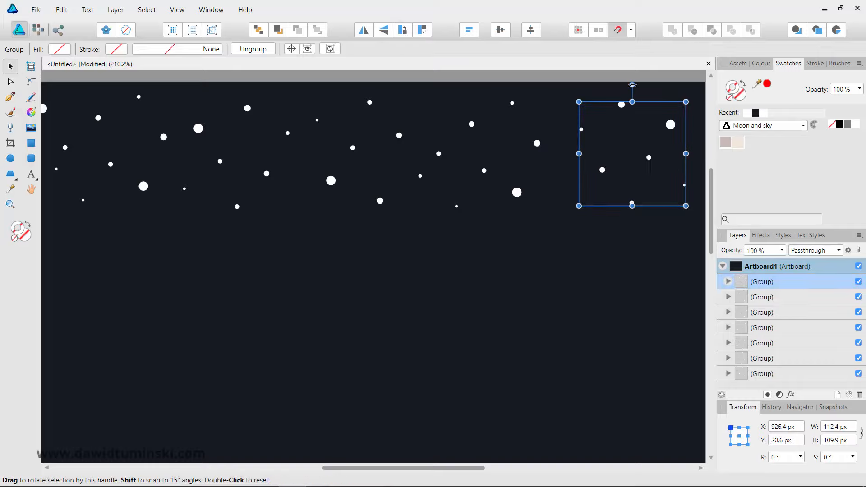
left_click_drag(631, 85, 577, 101)
left_click(572, 232)
- Nudge the second-to-last star group slightly right and down to even out the spacing
left_click_drag(572, 232, 499, 191)
left_click_drag(445, 152, 451, 161)
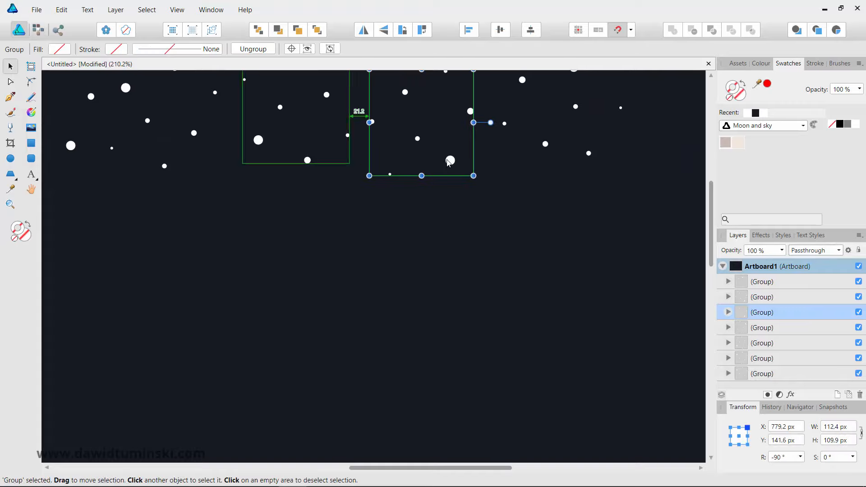
left_click(390, 186)
- Move the large 10 px star within the fourth star group about 15 px to the right
left_click_drag(119, 122, 428, 145)
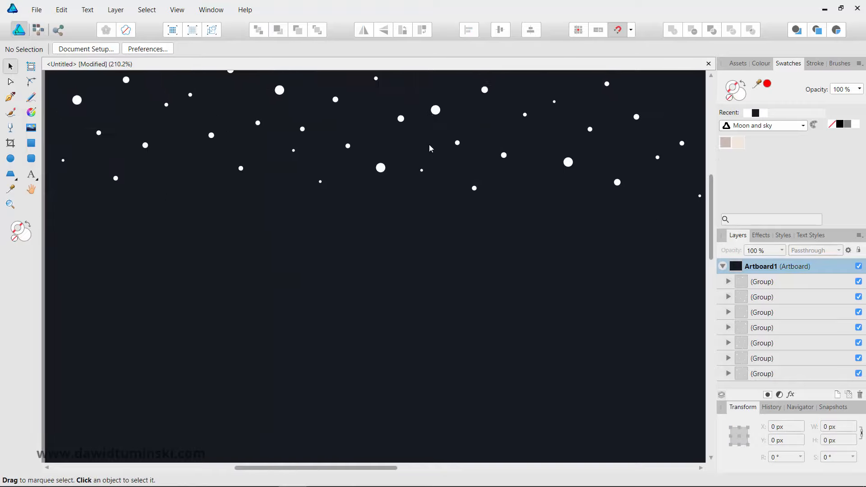
left_click(436, 111)
double_click(436, 110)
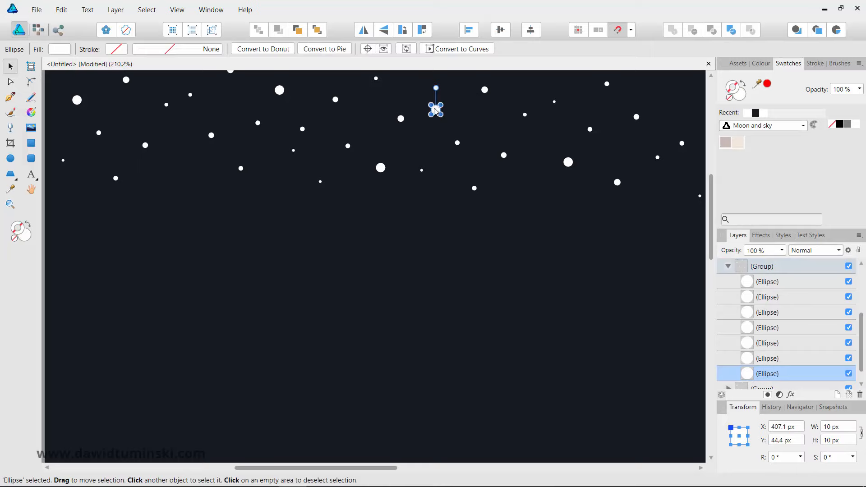
left_click_drag(440, 112, 455, 110)
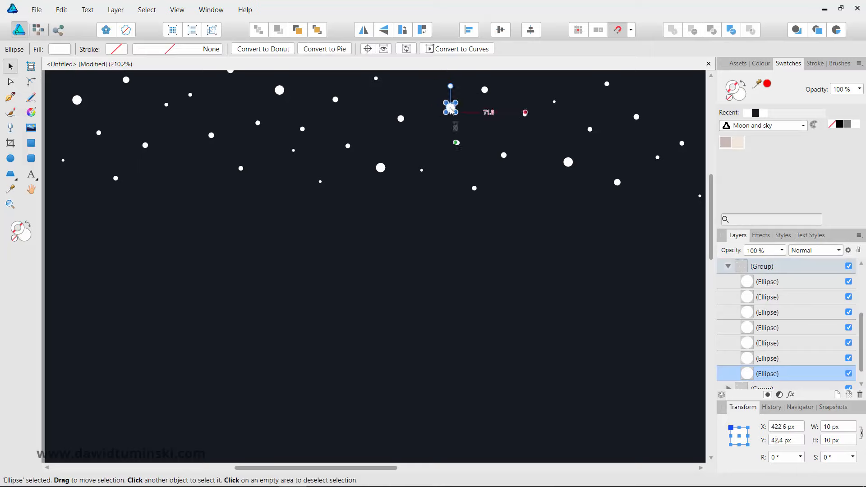
- Move the 5 px star in the lower middle of the third star group slightly up and left
left_click(349, 149)
double_click(349, 149)
left_click_drag(349, 149, 345, 136)
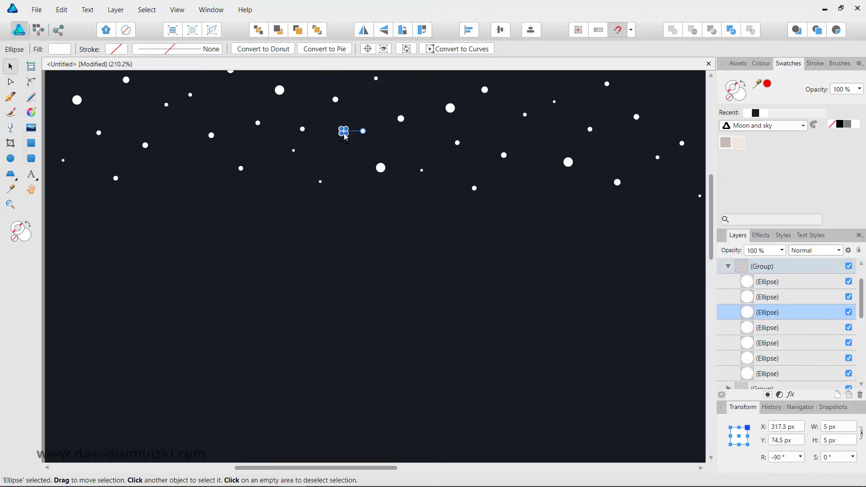
- Move the lower-middle 5 px star of the second star group slightly up and left, and one in the first group up and right
double_click(258, 126)
left_click_drag(258, 127, 252, 117)
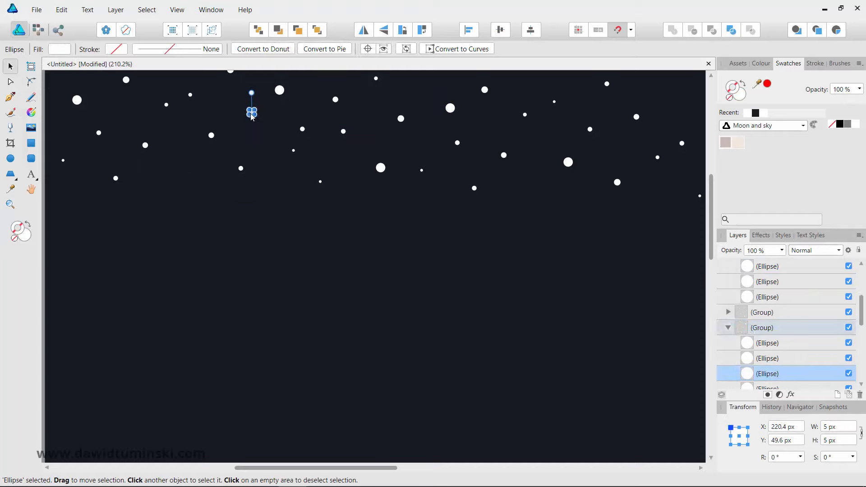
left_click(99, 133)
double_click(98, 133)
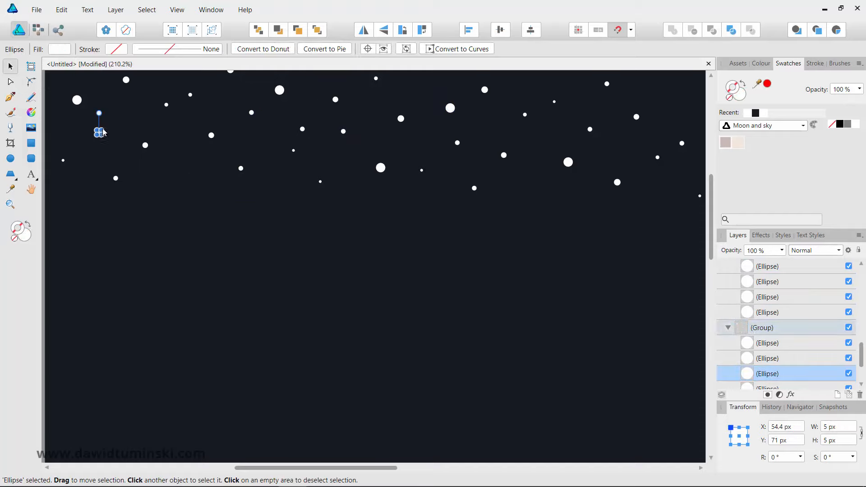
left_click_drag(99, 134, 112, 121)
left_click(117, 169)
- Move the 10 px star of the fifth star group about 15 px left and slightly up
key("space")
left_click_drag(358, 249, 303, 232)
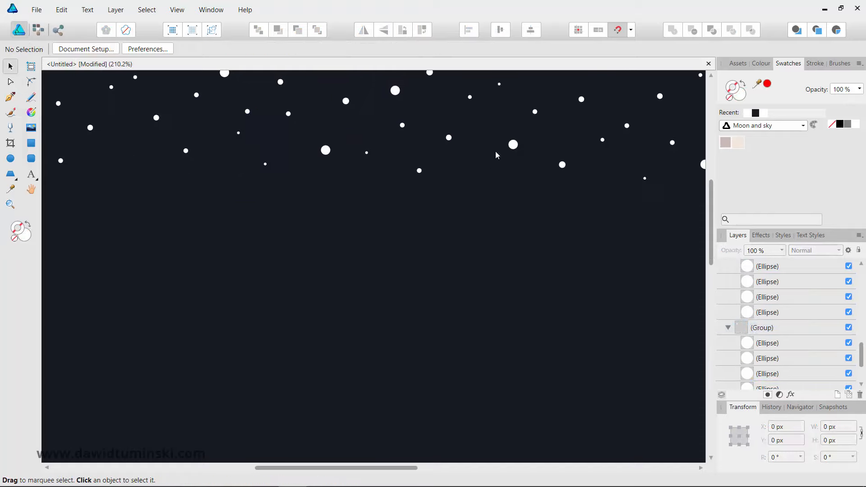
left_click(516, 144)
double_click(514, 146)
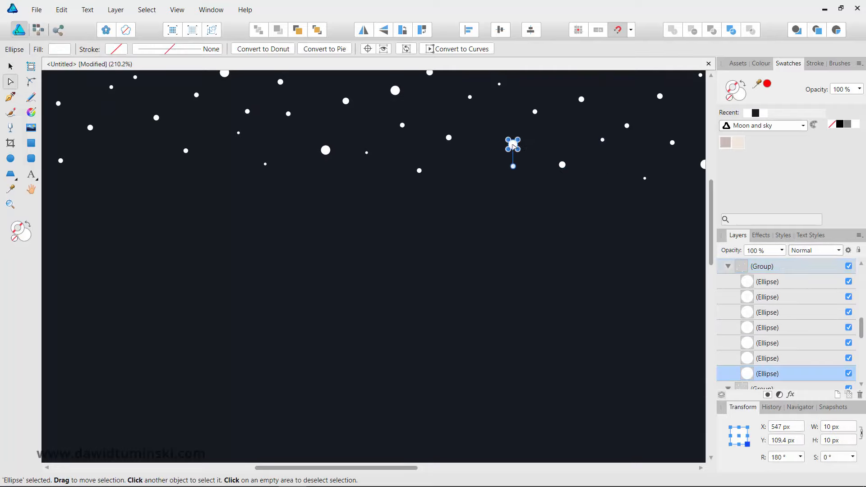
left_click_drag(512, 147, 498, 136)
left_click(484, 177)
- Move the far-right star group right and slightly down, and the second-to-last group slightly right and up
key("ctrl+space")
left_click_drag(482, 179, 328, 236)
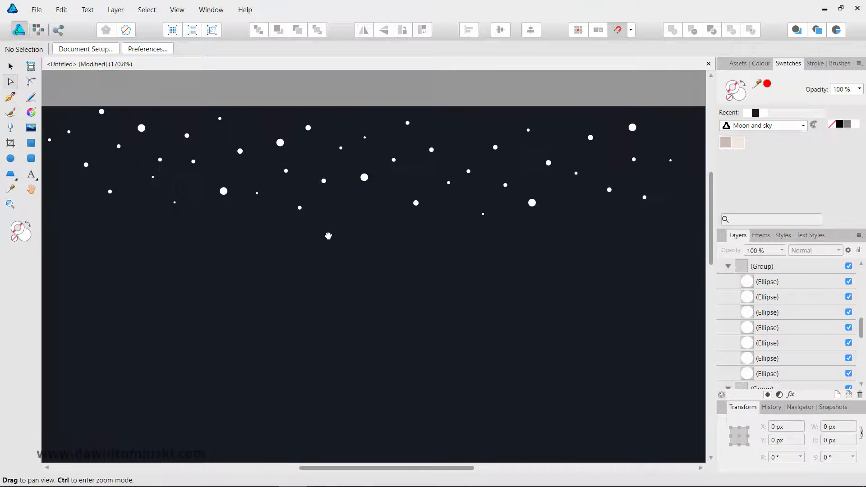
key("ctrl+space")
left_click_drag(454, 226, 396, 225)
left_click_drag(434, 307, 329, 263)
key("space")
left_click_drag(455, 180, 421, 196)
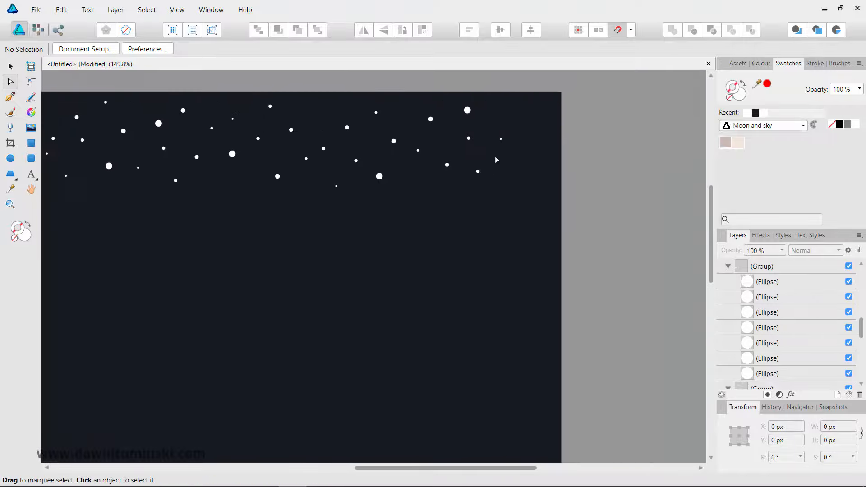
left_click(478, 172)
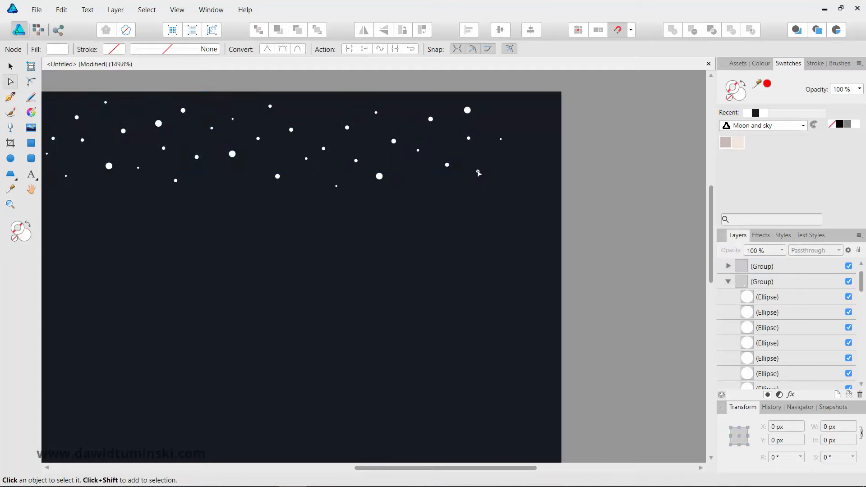
left_click(467, 111)
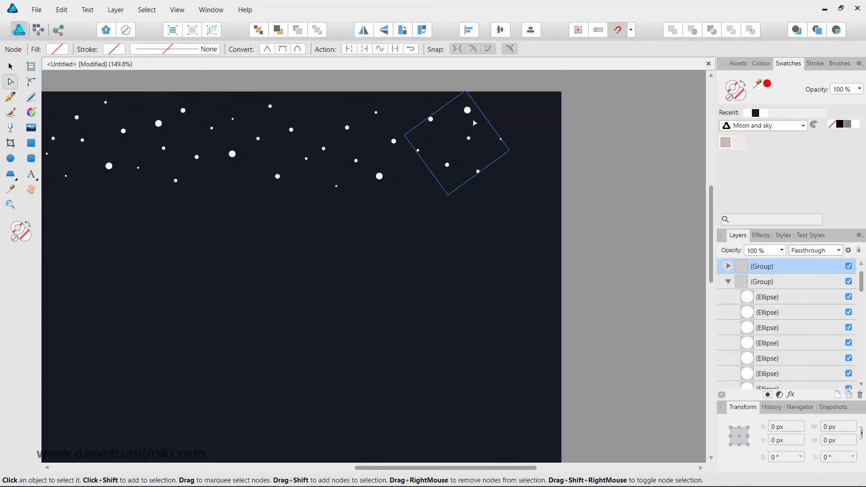
key("v")
left_click_drag(469, 112, 498, 121)
left_click_drag(395, 141, 408, 135)
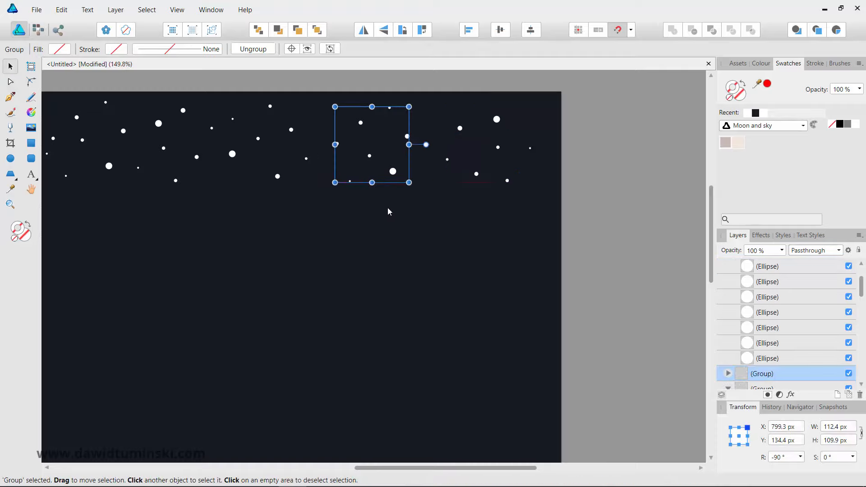
- Duplicate the whole row of seven star groups, placing the copy about 22 px right and 120 px down
left_click(388, 210)
left_click_drag(411, 229, 280, 228)
left_click_drag(363, 233, 458, 196)
left_click_drag(433, 226, 389, 236)
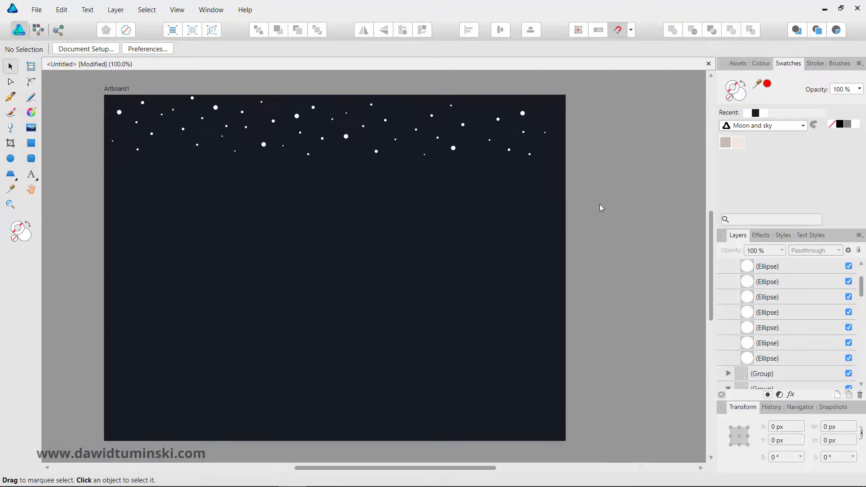
left_click_drag(594, 203, 72, 88)
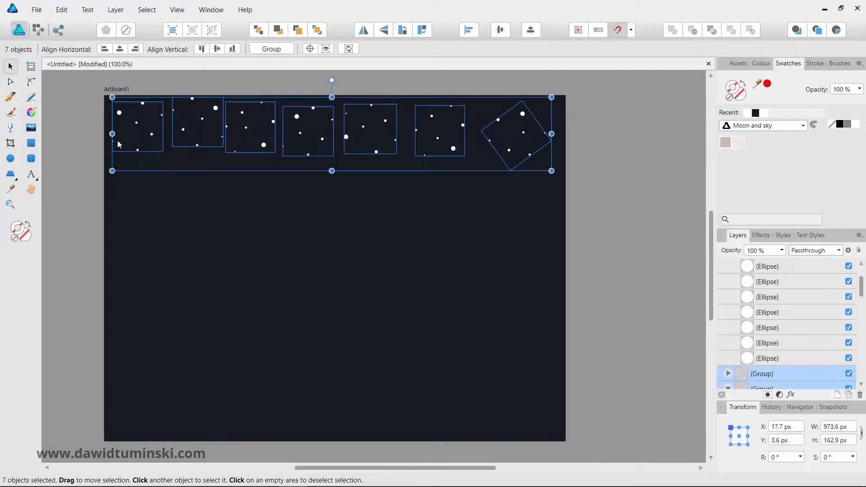
left_click_drag(323, 139, 334, 201)
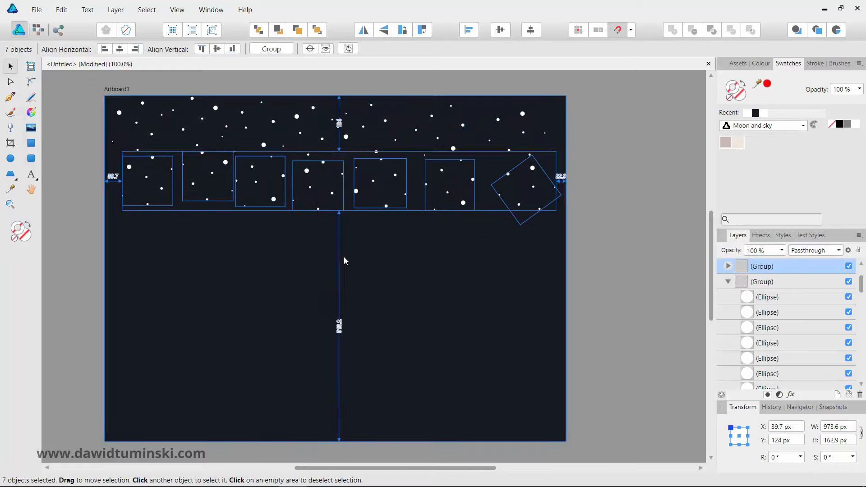
- Repeat the row duplication four times to cover the artboard down to its lower edge
key("ctrl+j")
key("ctrl+j")
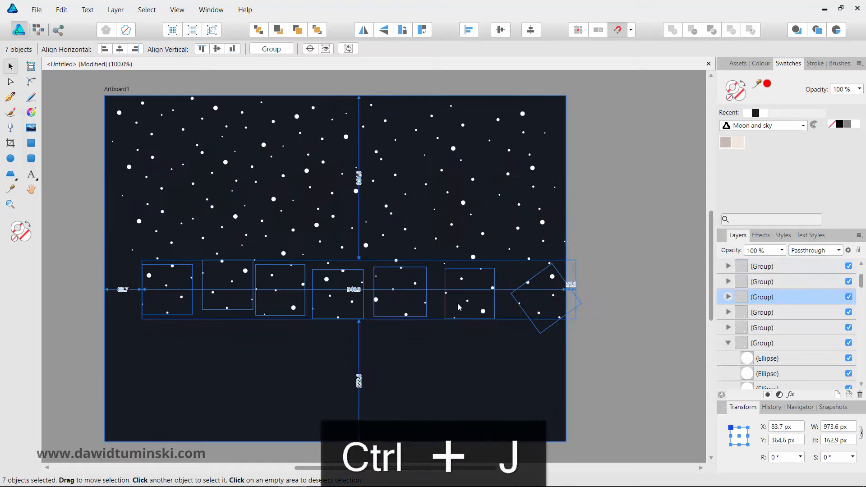
key("ctrl+j")
key("ctrl+j")
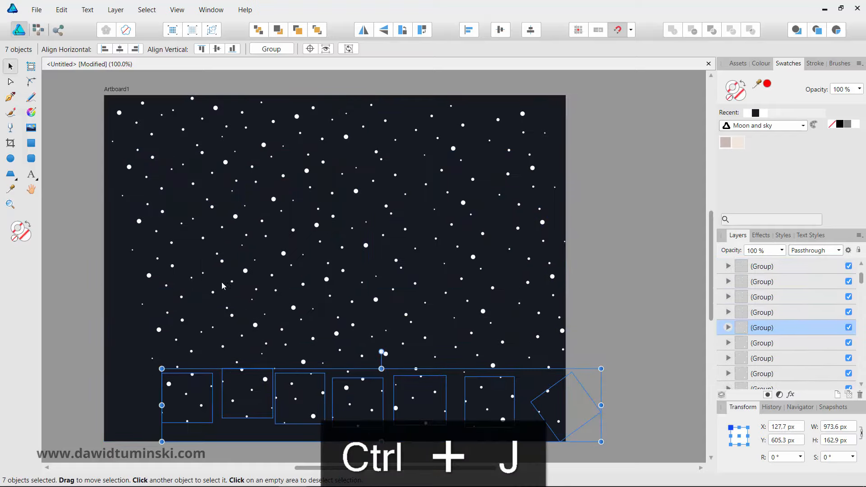
- Shift the first two star groups of the fourth row left and slightly down, and the third group slightly left
left_click(247, 272)
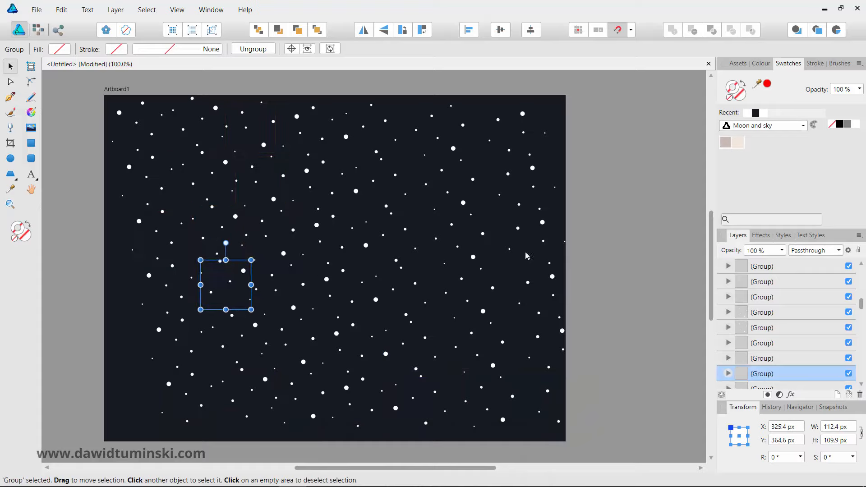
left_click(578, 244)
left_click_drag(113, 253, 275, 352)
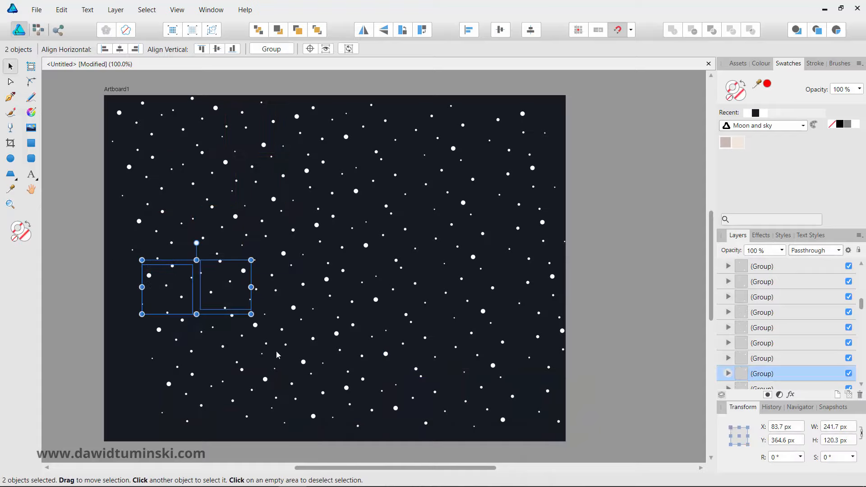
left_click_drag(226, 280, 200, 284)
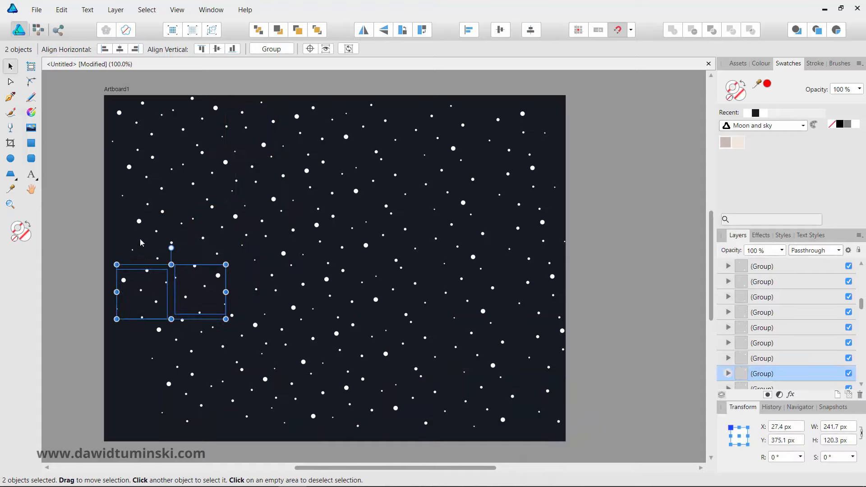
left_click(84, 219)
left_click(288, 307)
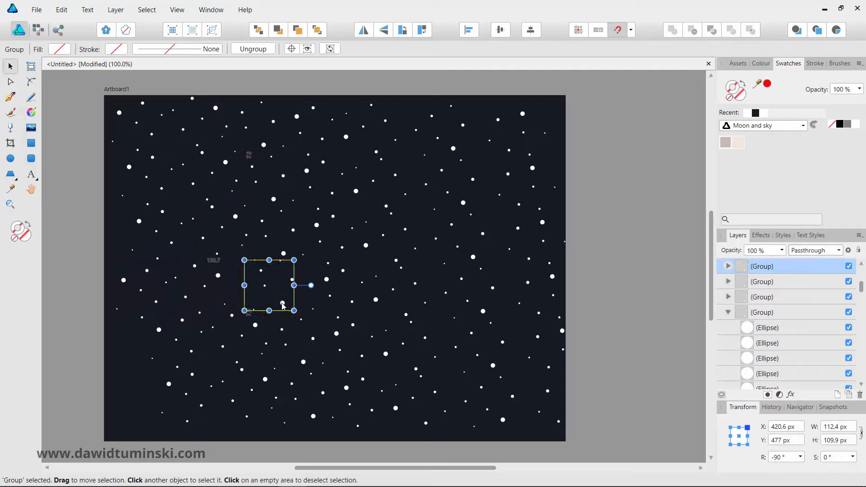
left_click(118, 377)
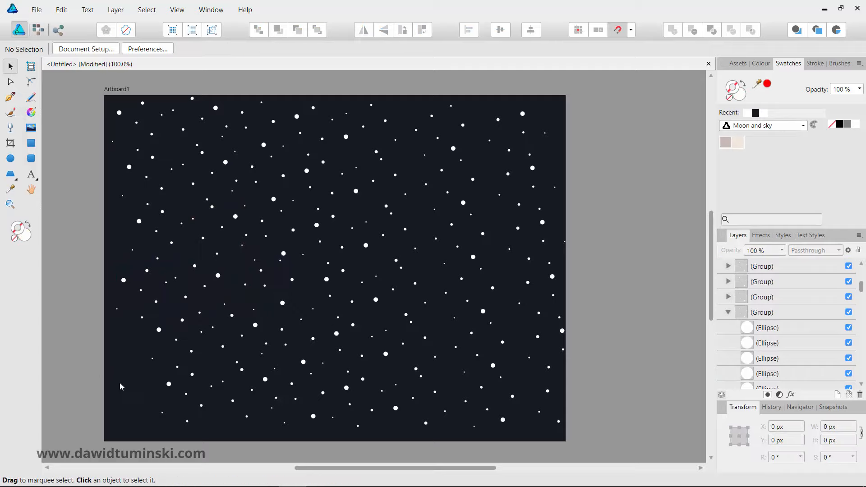
- Shift the first three star groups of the bottom row leftwards into the empty lower-left area of the artboard
left_click(185, 393)
left_click_drag(170, 385, 133, 375)
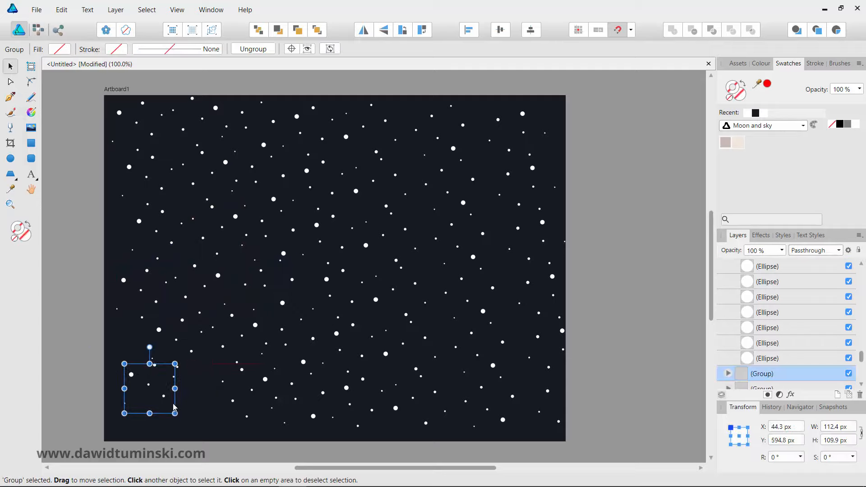
left_click_drag(265, 379, 226, 387)
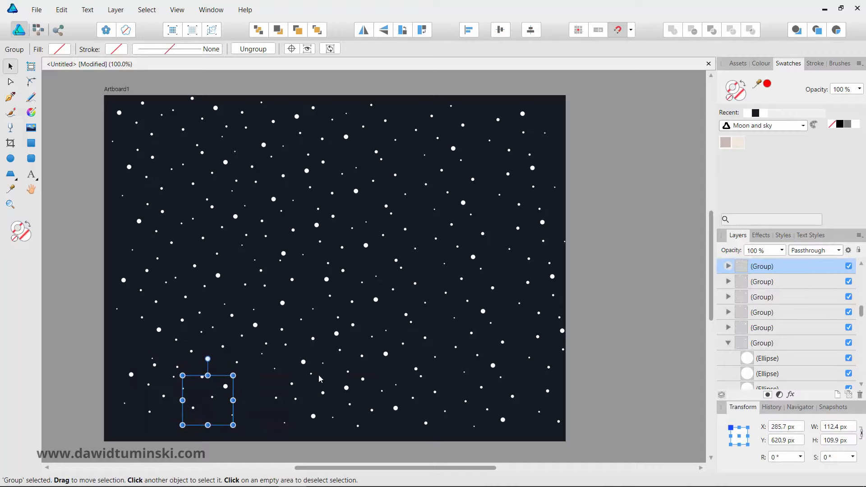
left_click_drag(303, 362, 282, 420)
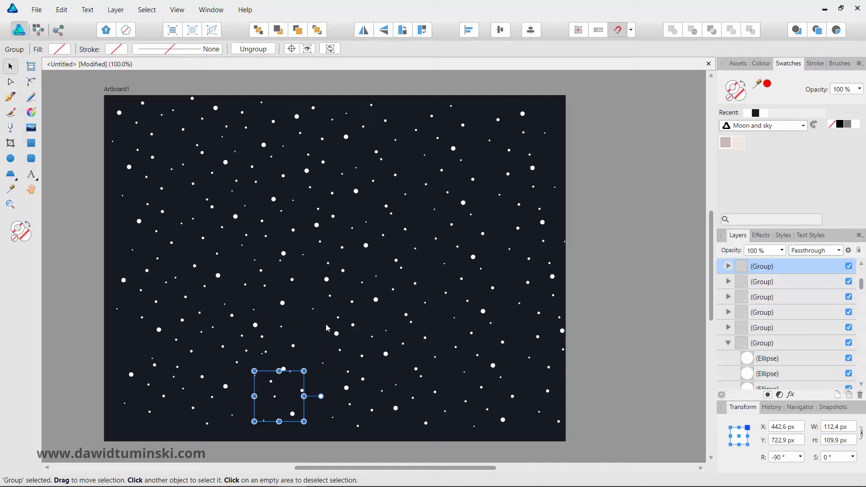
- Move the fourth star group of the fifth row up into the fourth row, and rearrange the neighbouring third groups of both rows
left_click(323, 299)
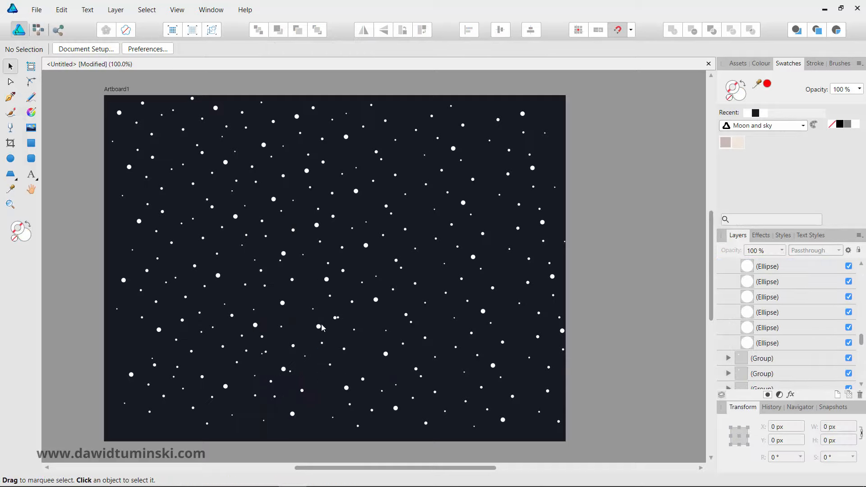
left_click_drag(337, 331, 310, 284)
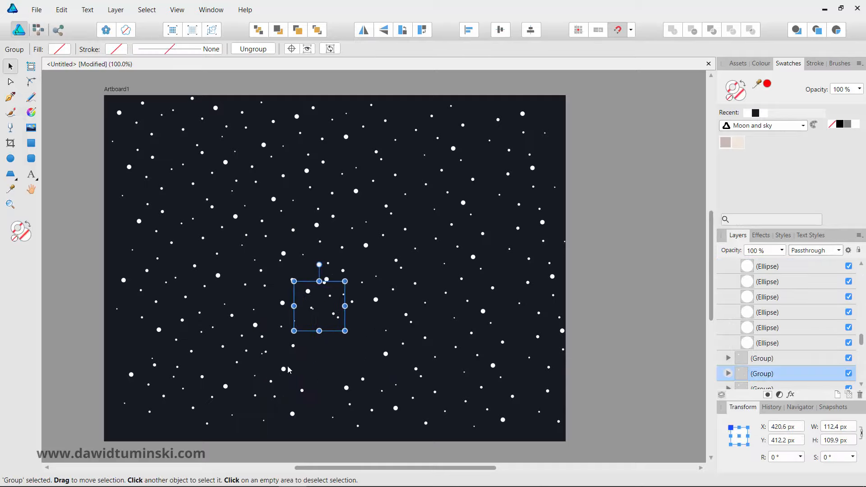
left_click_drag(284, 368, 328, 380)
left_click_drag(338, 319, 364, 328)
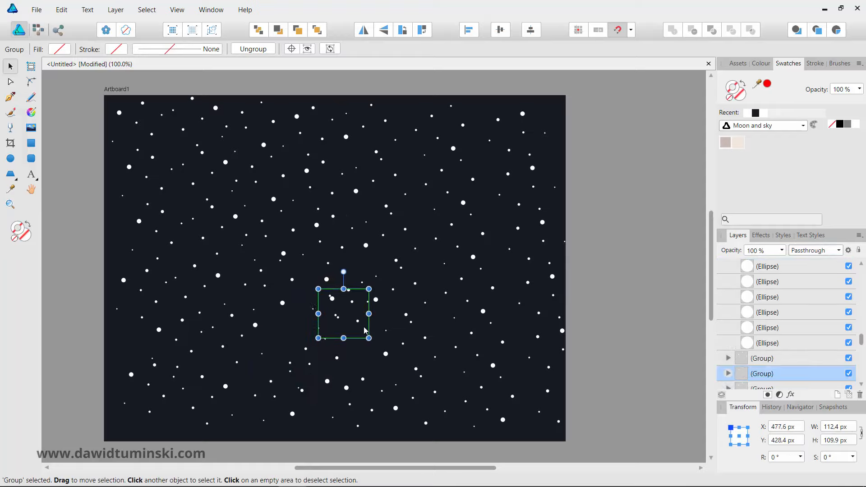
left_click(284, 305)
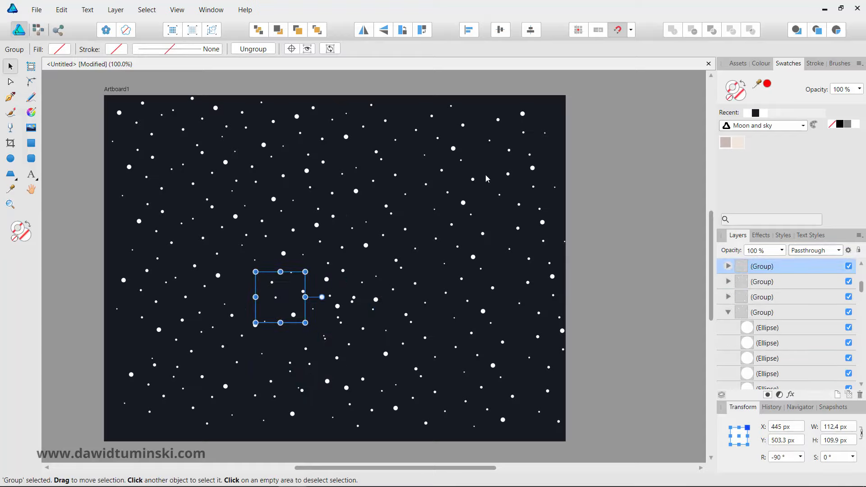
left_click(596, 251)
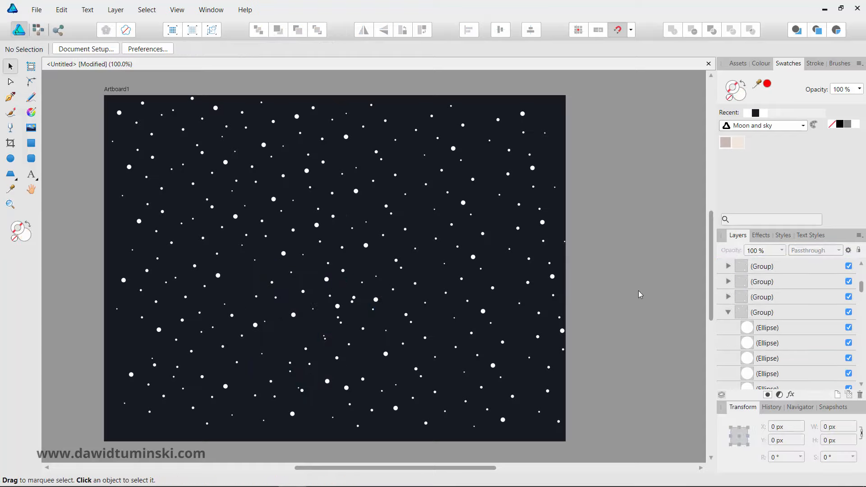
- Delete the ten star groups across the artboard's lower part, the leftover lower-right group, and the leftmost group below the fourth row
left_click_drag(595, 434, 85, 320)
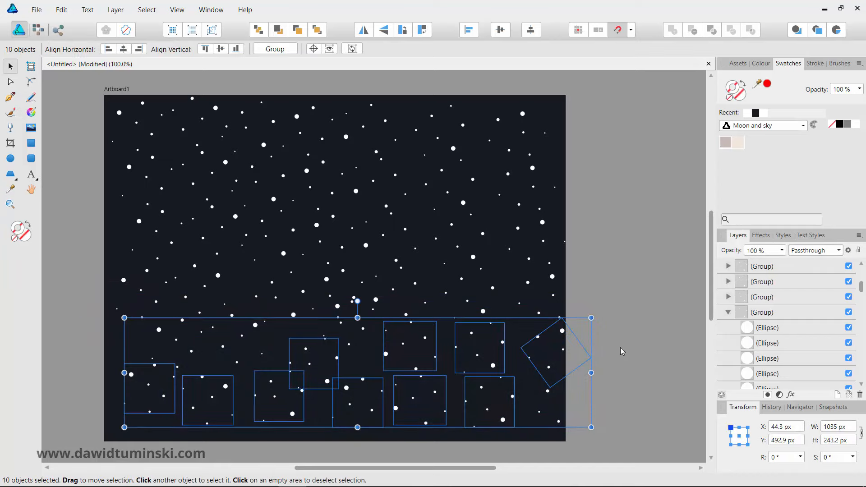
key("Delete")
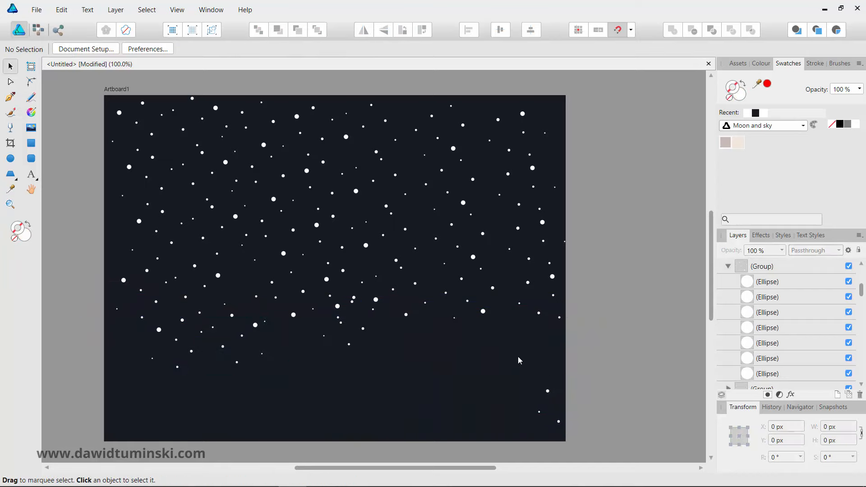
left_click_drag(518, 356, 630, 436)
key("Delete")
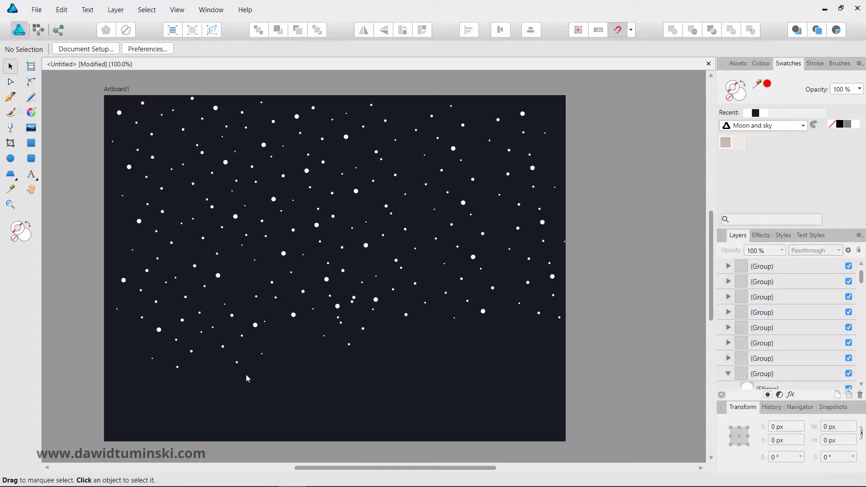
left_click(160, 331)
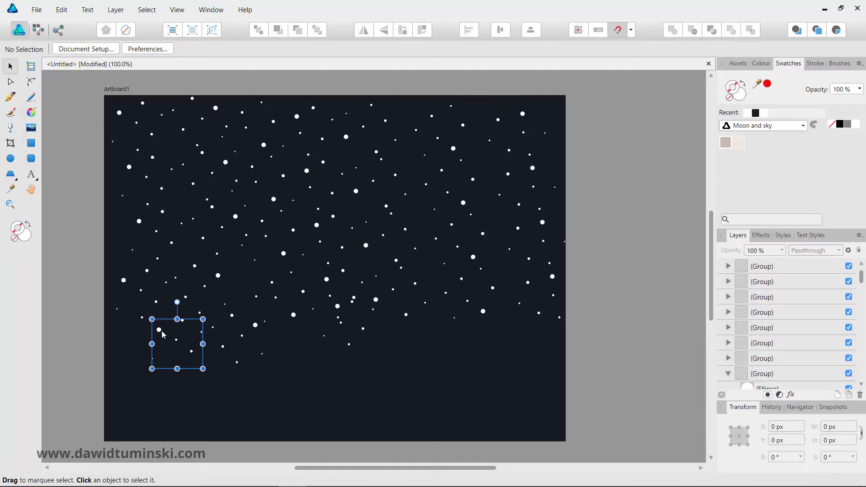
key("Delete")
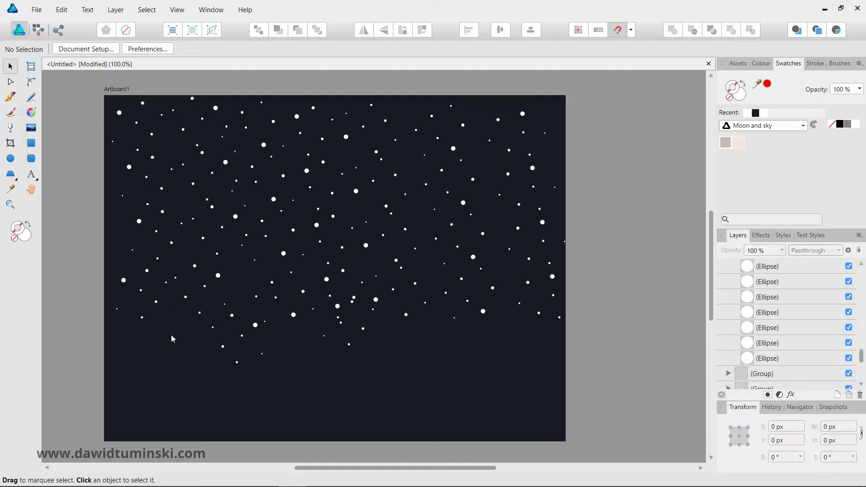
- Move the second star group of the fourth row slightly right, and the group below it left and slightly up
left_click_drag(218, 275, 240, 272)
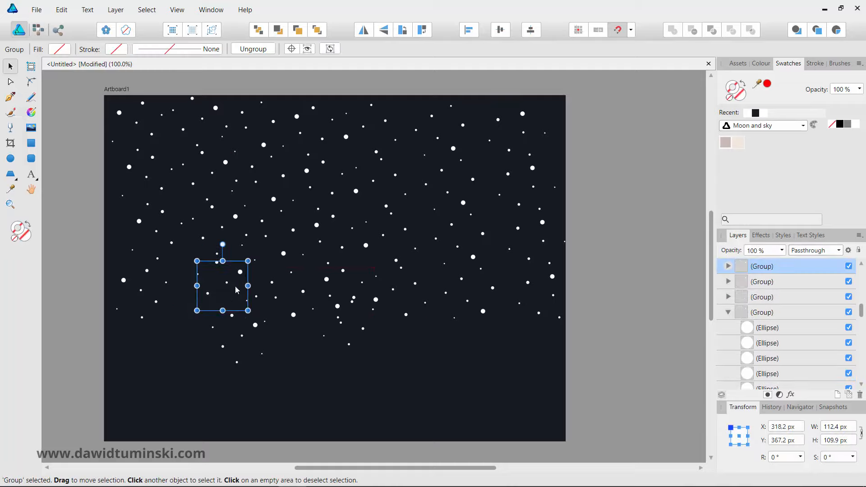
left_click_drag(223, 346, 183, 335)
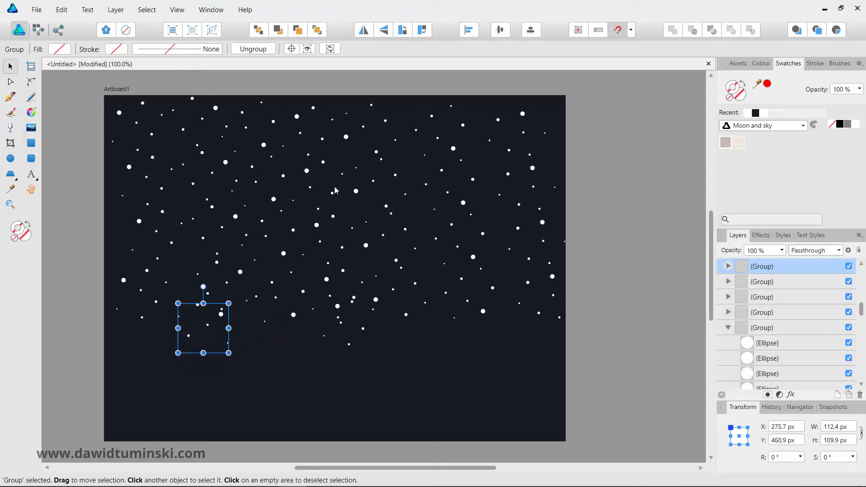
- Scale down four scattered star groups together to an overall size of about 519 × 421 px
left_click(346, 138, "shift")
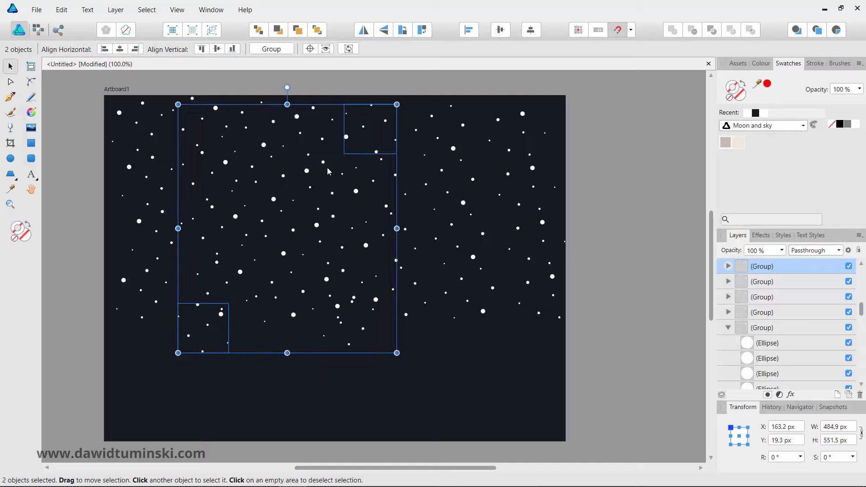
left_click(473, 258, "shift")
left_click(237, 183, "shift")
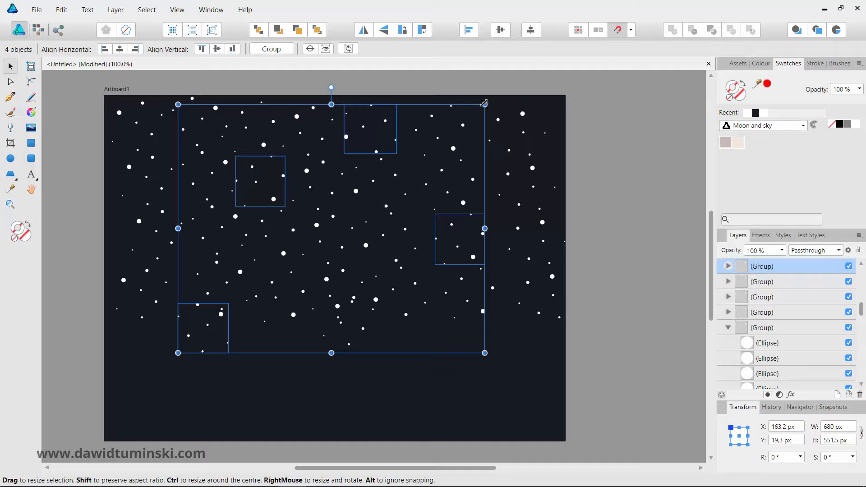
left_click_drag(484, 104, 411, 163)
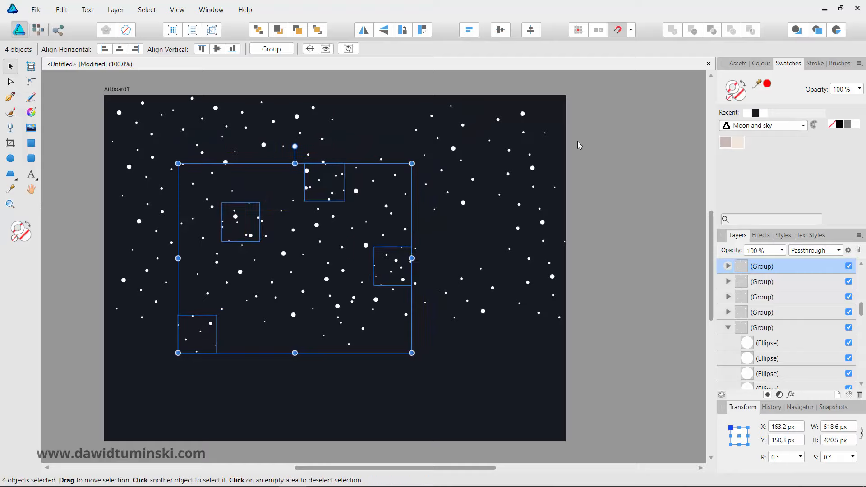
left_click(579, 145)
- Move three full-size star groups next to the shrunken ones into the gaps in the first, second and third rows
mouse_move(235, 222)
left_mouse_down()
mouse_move(251, 204)
mouse_move(341, 175)
mouse_move(377, 150)
left_mouse_up()
left_click_drag(405, 263, 487, 228)
left_click(395, 262)
left_click_drag(395, 266, 438, 267)
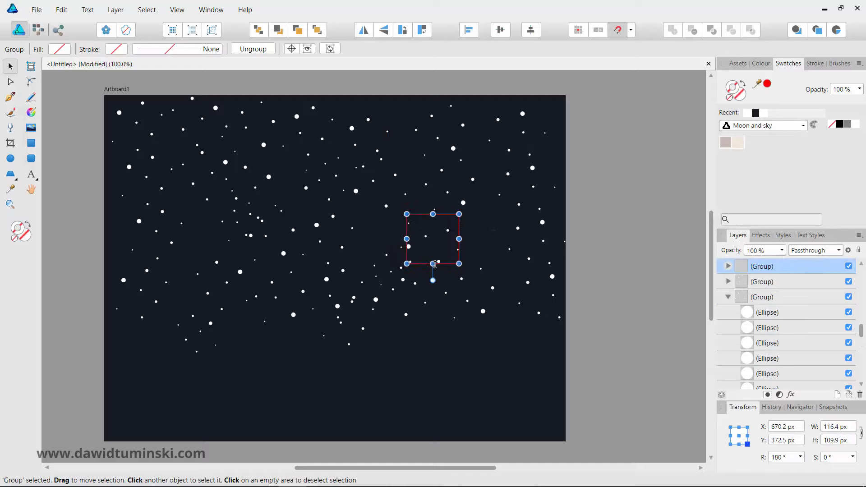
left_click(455, 372)
- Shift the central third-row star group slightly right and up, and the shrunken group beside the left column left and down
mouse_move(341, 248)
left_mouse_down()
mouse_move(364, 250)
mouse_move(354, 242)
left_mouse_up()
left_click(234, 230)
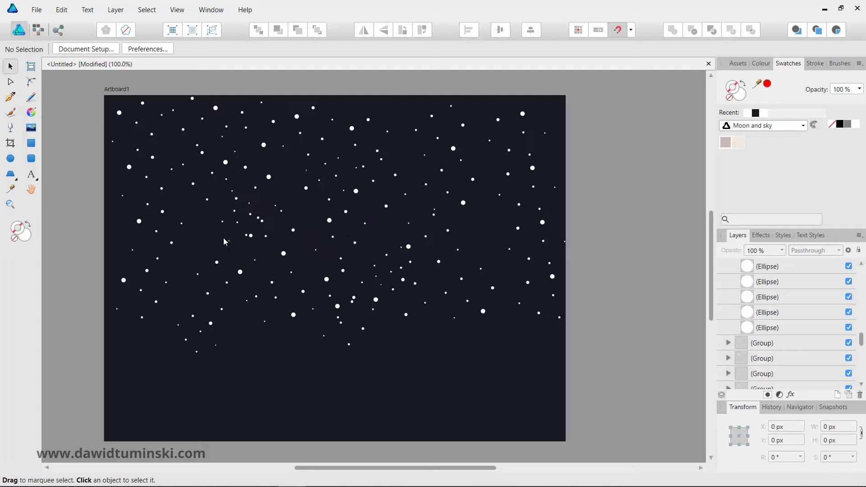
left_click(236, 220)
left_click_drag(238, 224, 219, 234)
- Pull the overlapping middle star group below the fourth row, and spread the two central third-row groups slightly to the right
left_click(360, 314)
left_click_drag(360, 314, 396, 337)
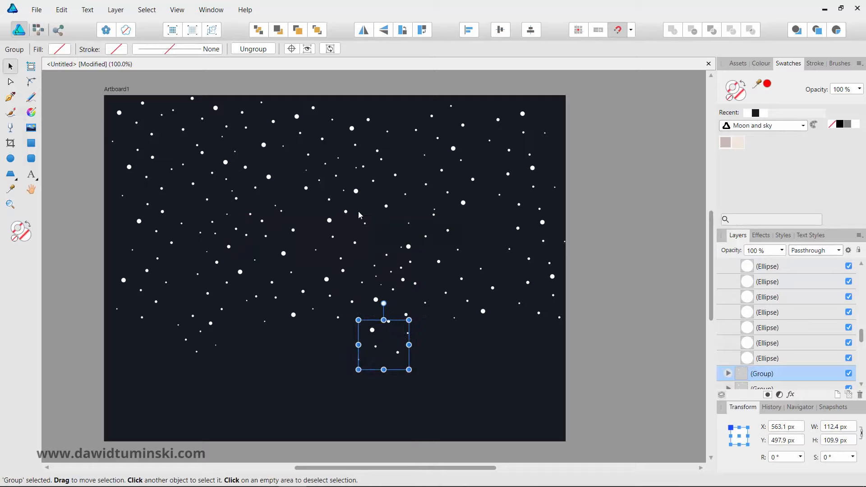
left_click_drag(346, 211, 361, 220)
left_click(298, 224)
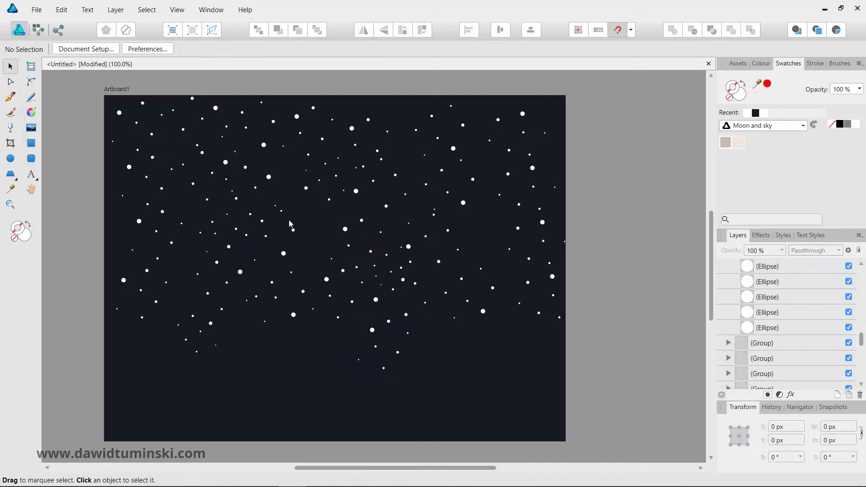
left_click_drag(263, 224, 273, 215)
- Nudge the second-row group near the right column slightly right, and fill the third-row and top-row gaps with full-size star groups
left_click(505, 341)
left_click_drag(463, 203, 469, 203)
left_click(481, 267)
left_click(391, 325)
left_click_drag(391, 327, 388, 116)
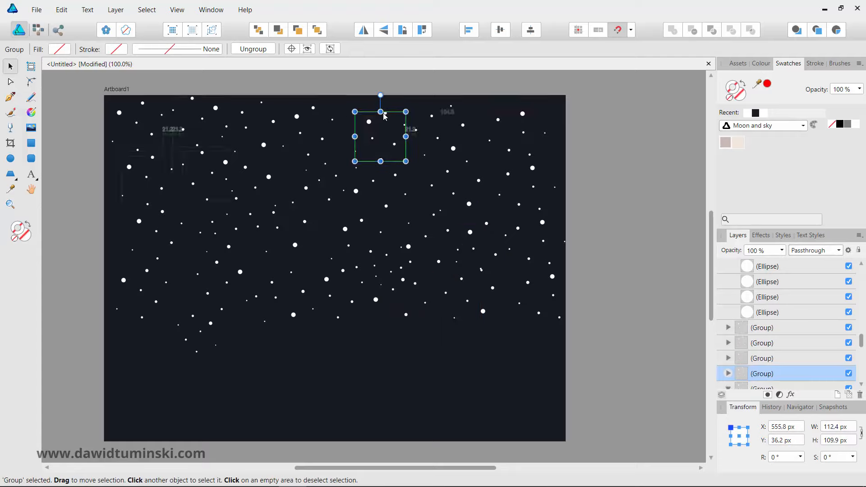
left_click(348, 345)
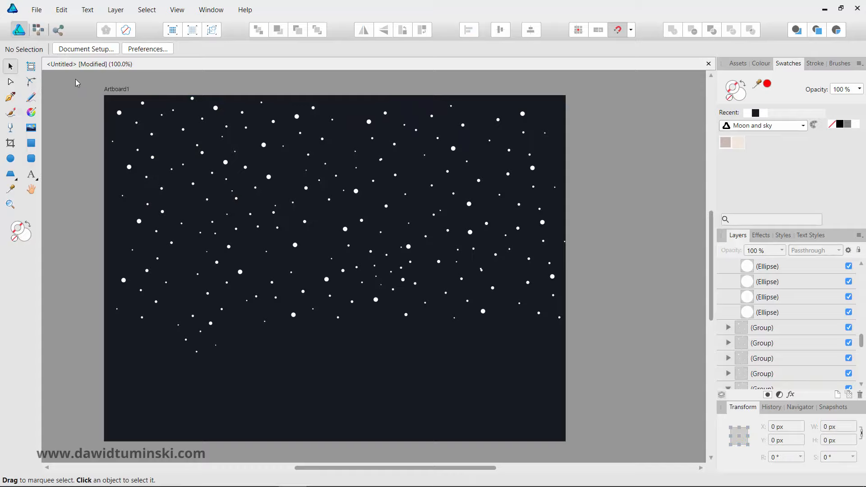
- Combine all the star groups, including the small one below the fourth row, into a single group
left_click_drag(76, 78, 610, 347)
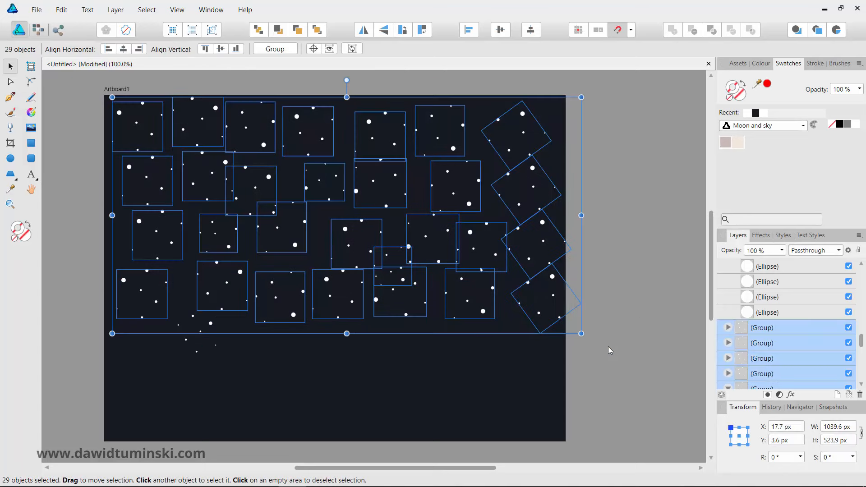
key("ctrl+g")
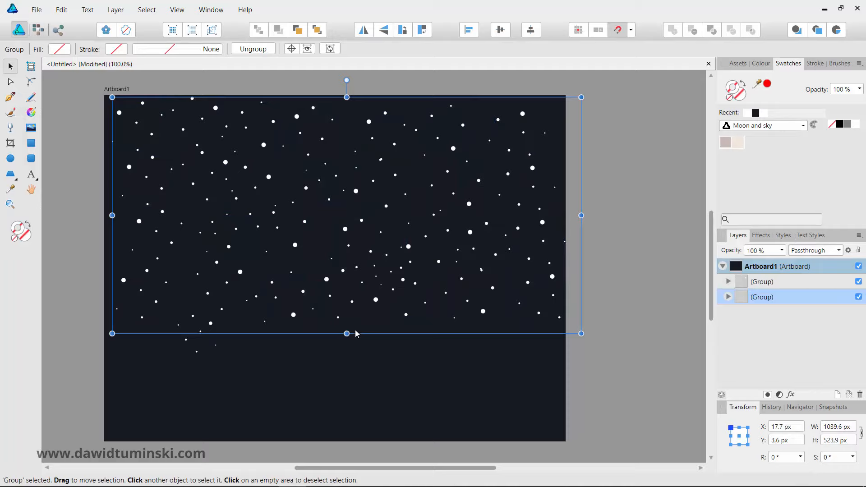
left_click(235, 355)
left_click(197, 352)
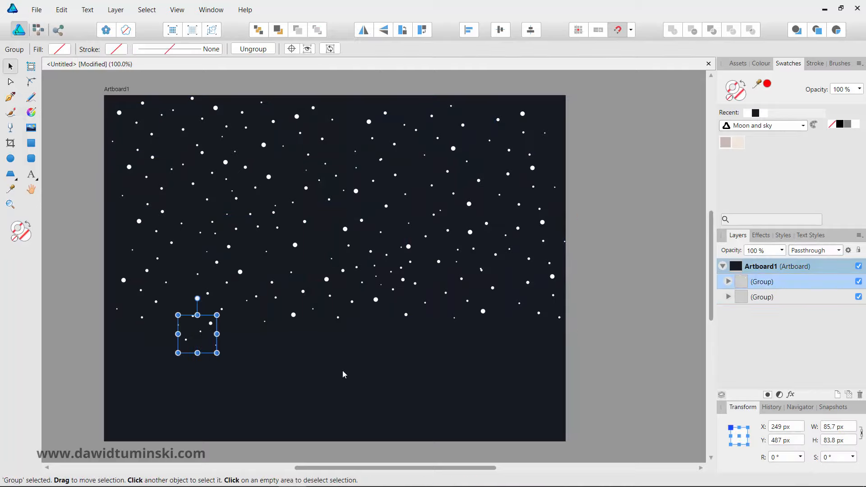
left_click(332, 314)
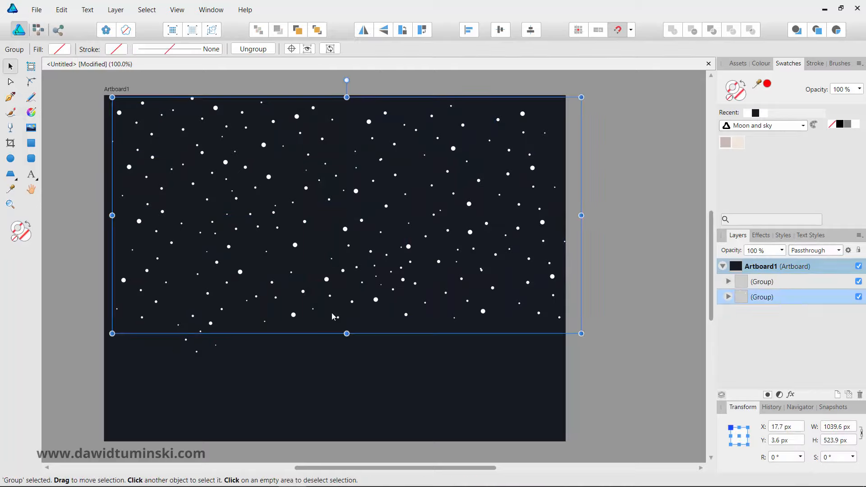
left_click_drag(85, 105, 669, 397)
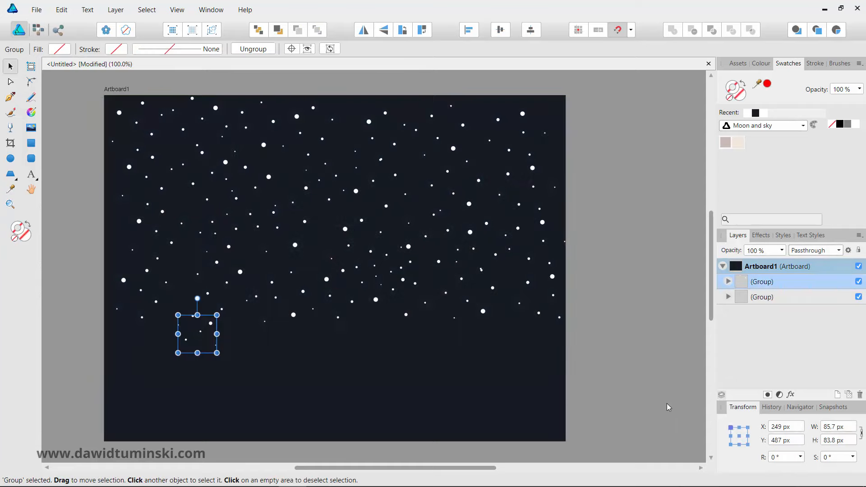
left_click(768, 302, "shift")
key("ctrl+g")
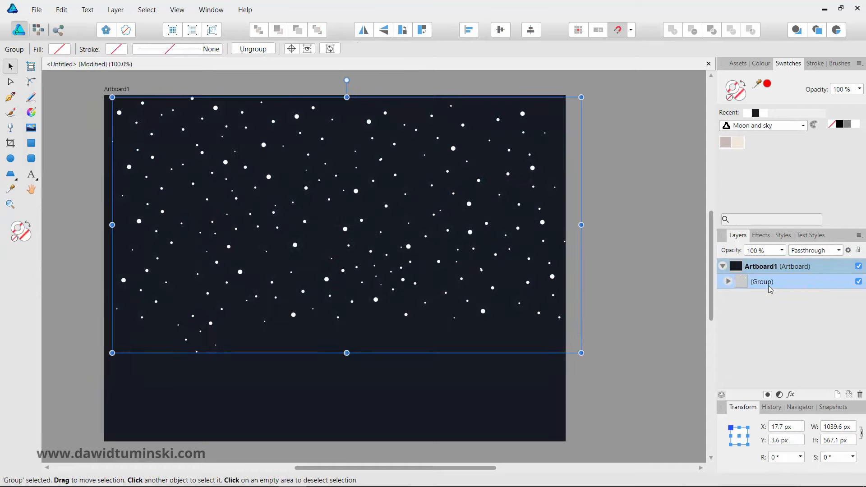
- Rename the combined group as Stars
double_click(764, 283)
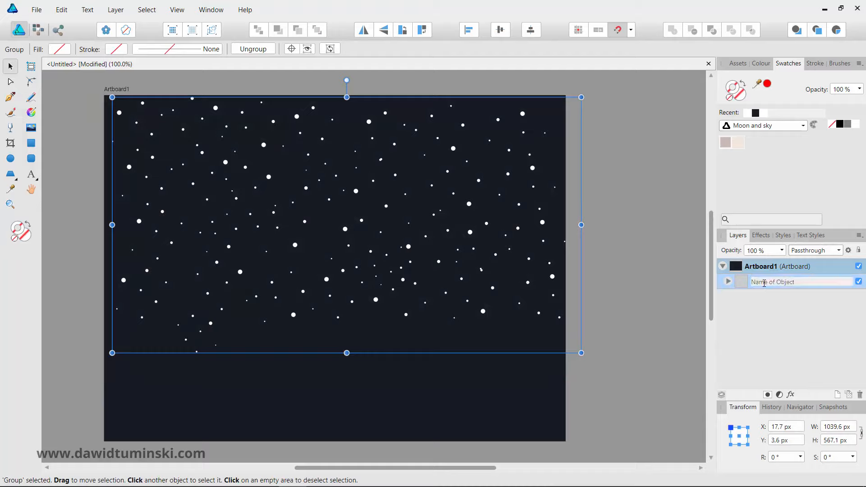
type("S")
key("BackSpace")
type("Stars")
key("Return")
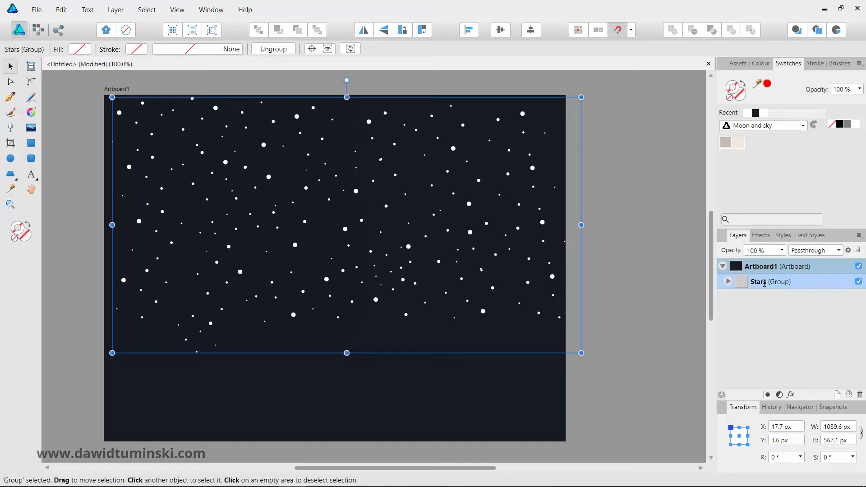
left_click(632, 206)
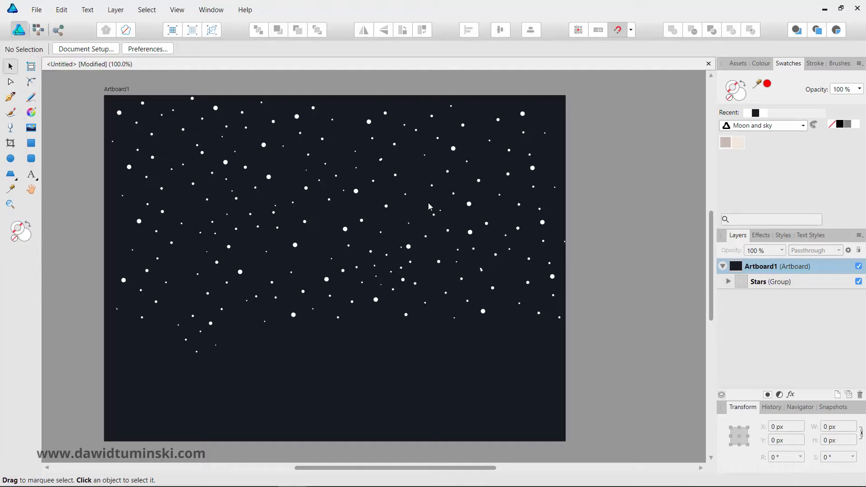
- Lock the Stars group so it cannot be moved
left_click(799, 284)
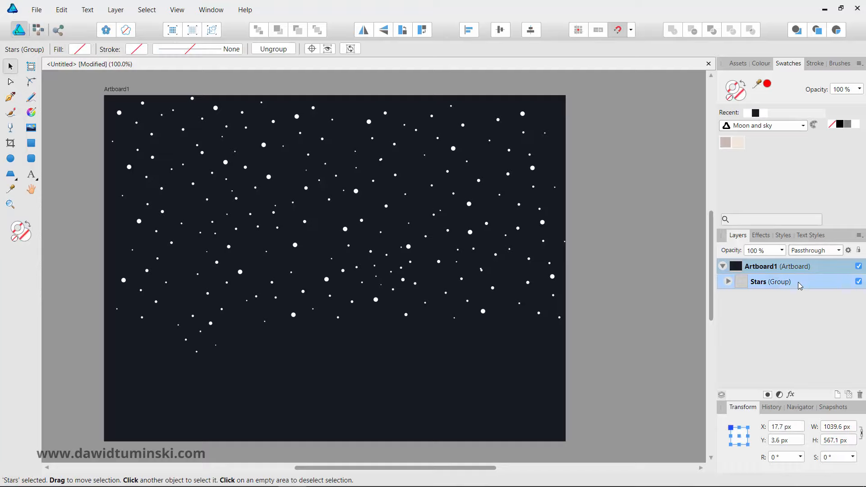
left_click(859, 251)
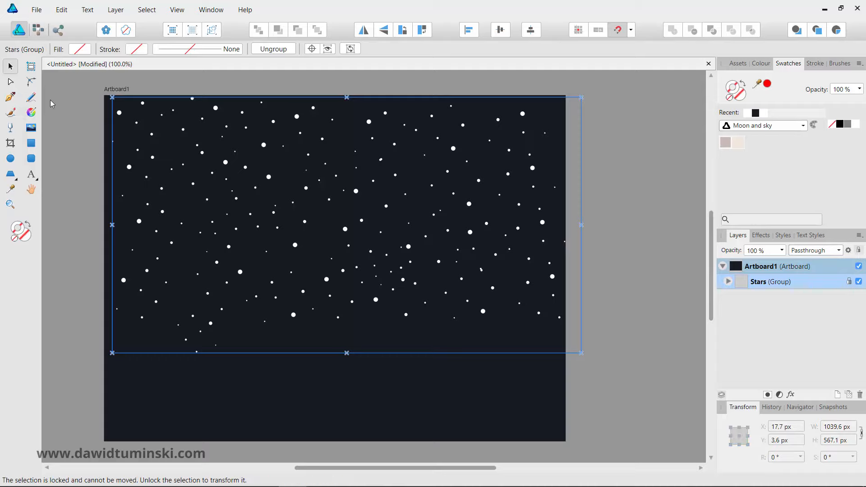
left_click(50, 99)
- Draw a circle about 264 px in diameter for the moon in the middle of the starry area
left_click(11, 158)
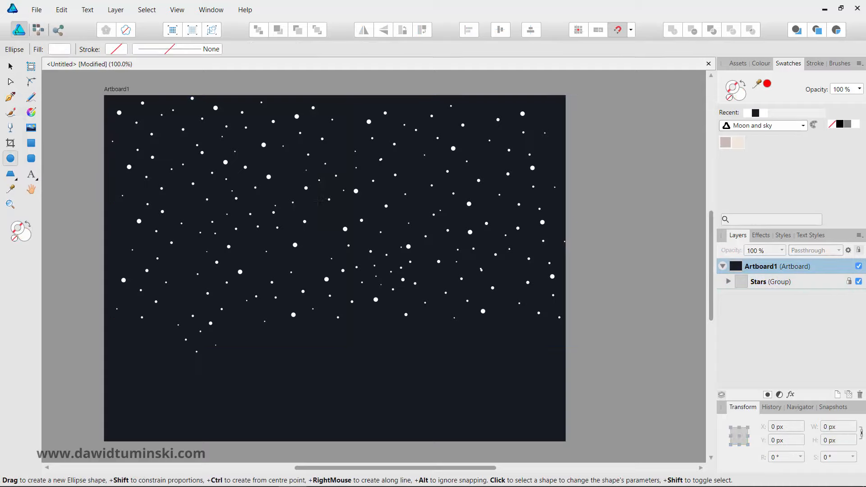
left_click_drag(278, 238, 412, 237)
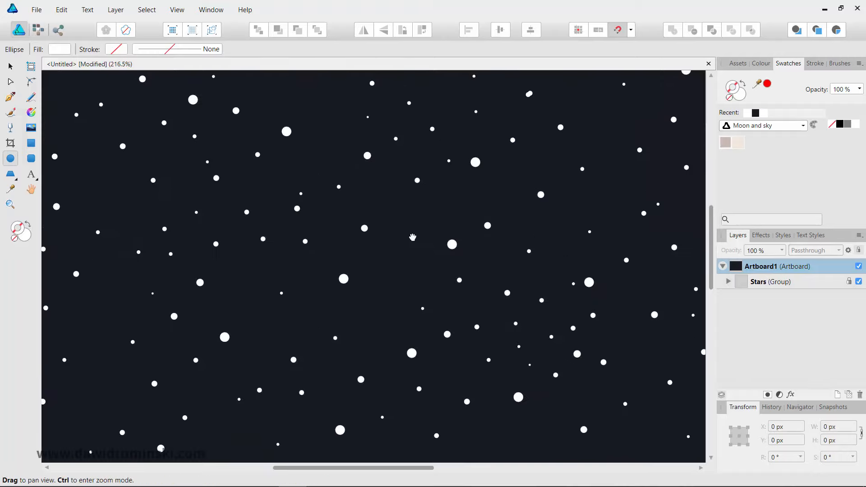
left_click_drag(280, 153, 540, 439)
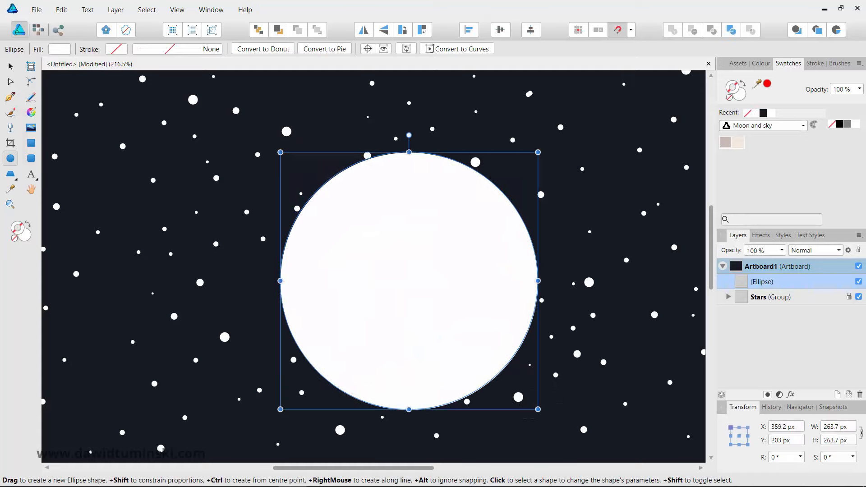
- Move the moon circle up and left to about X 320, Y 177 px, and fill it with the cream swatch R 240, G 231, B 219
key("v")
left_click_drag(415, 296, 386, 285)
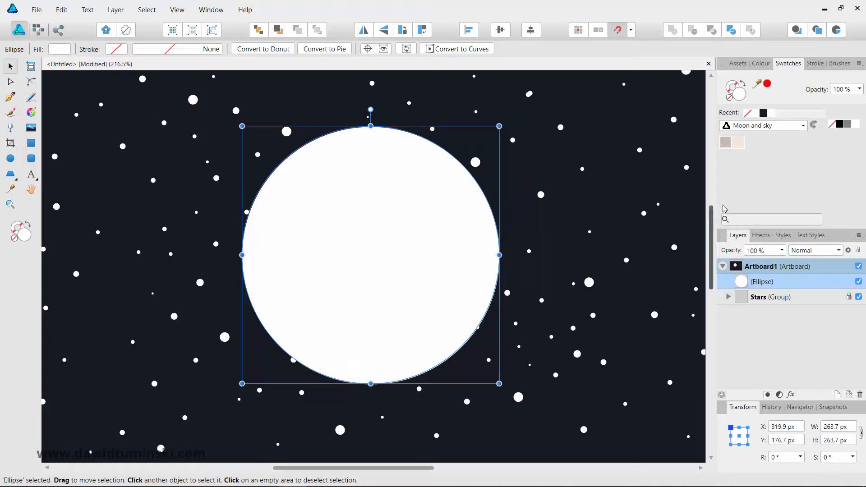
left_click(740, 143)
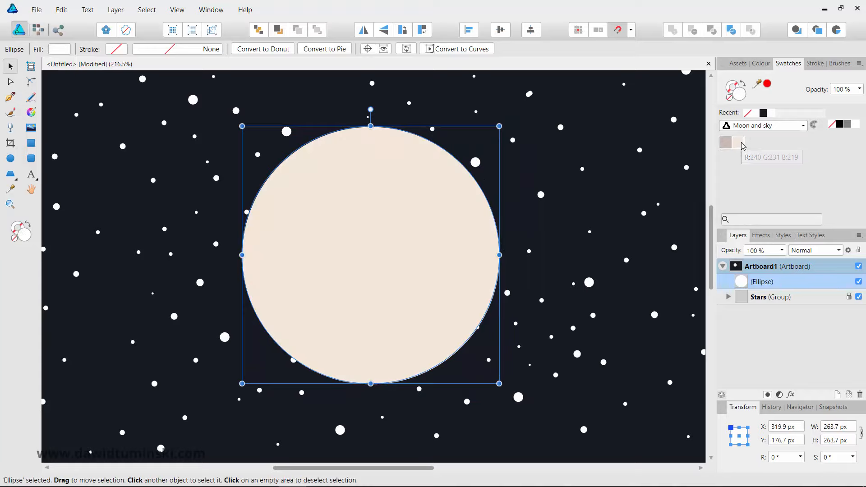
left_click(582, 200)
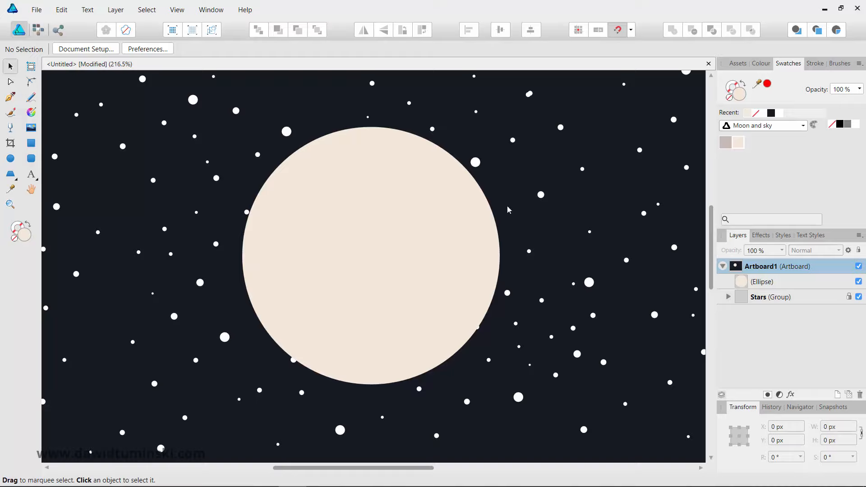
- Duplicate the moon circle about 26 px right and 24 px up, and divide the two overlapping circles into separate shapes
left_click(453, 248)
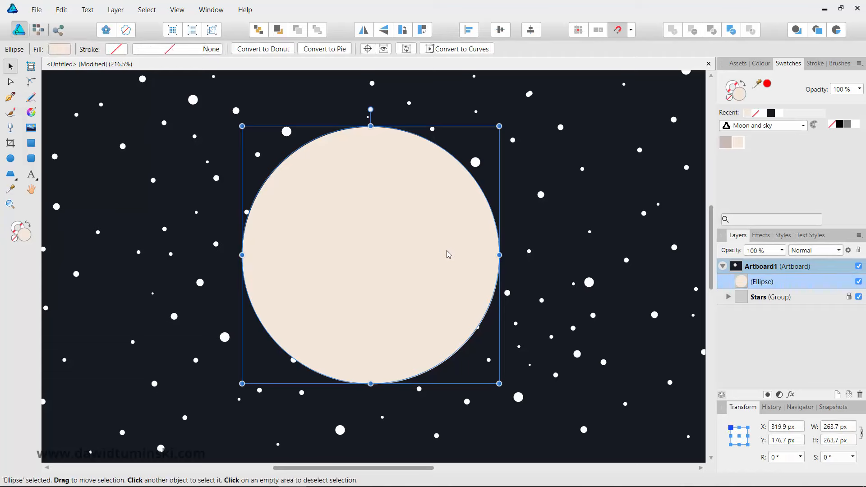
left_click_drag(378, 282, 405, 257)
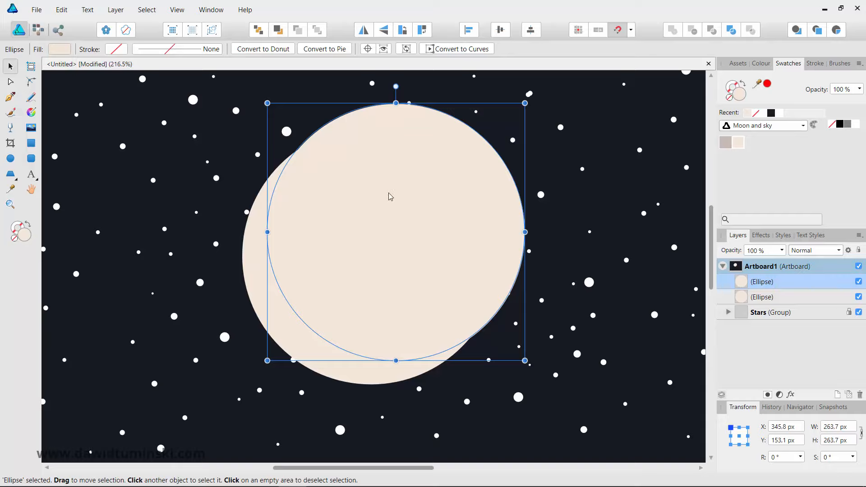
left_click(256, 248)
mouse_move(251, 261)
left_mouse_down()
mouse_move(165, 309)
mouse_move(254, 259)
left_mouse_up()
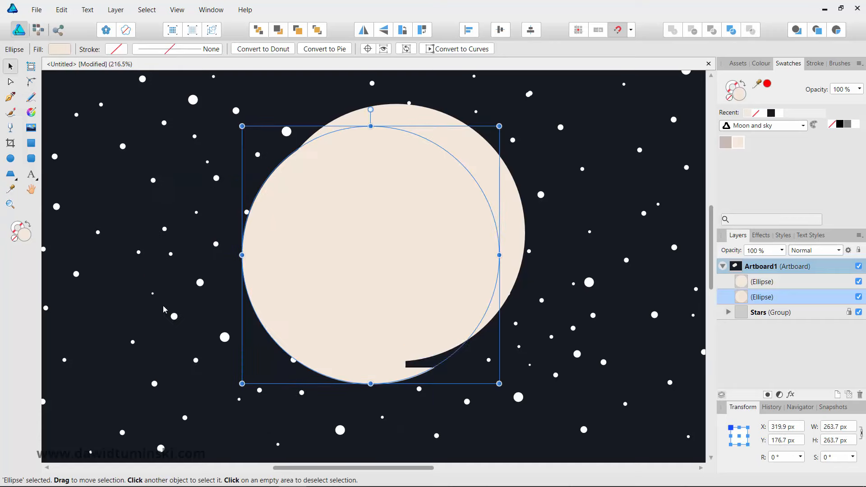
left_click(469, 142, "shift")
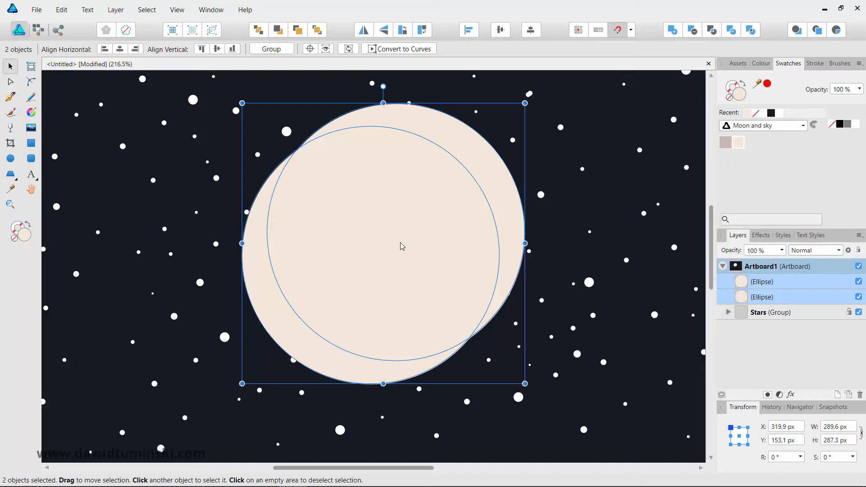
left_click(732, 31)
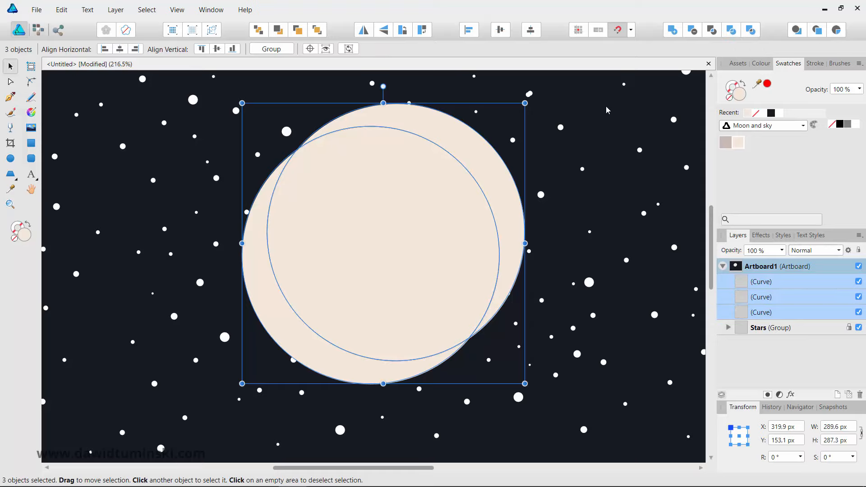
- Pull the lower-left crescent and the middle piece aside in turn to check the division, undoing each move
key("ctrl+d")
mouse_move(463, 139)
left_mouse_down()
mouse_move(486, 125)
mouse_move(463, 139)
left_mouse_up()
left_click_drag(259, 288, 240, 309)
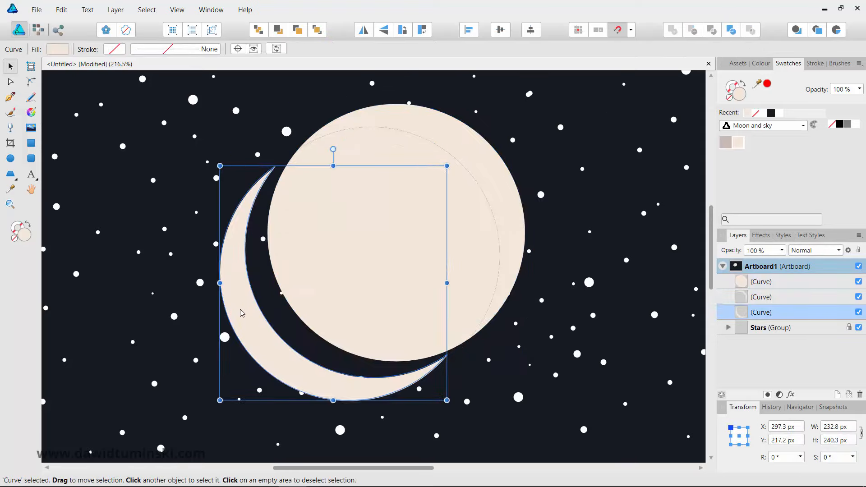
key("ctrl+z")
left_click(368, 219)
left_click_drag(350, 212, 453, 318)
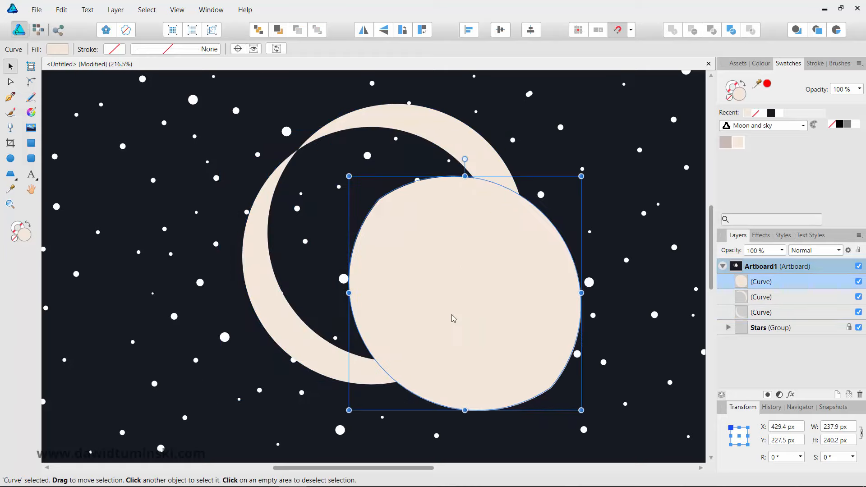
key("ctrl+z")
left_click(574, 217)
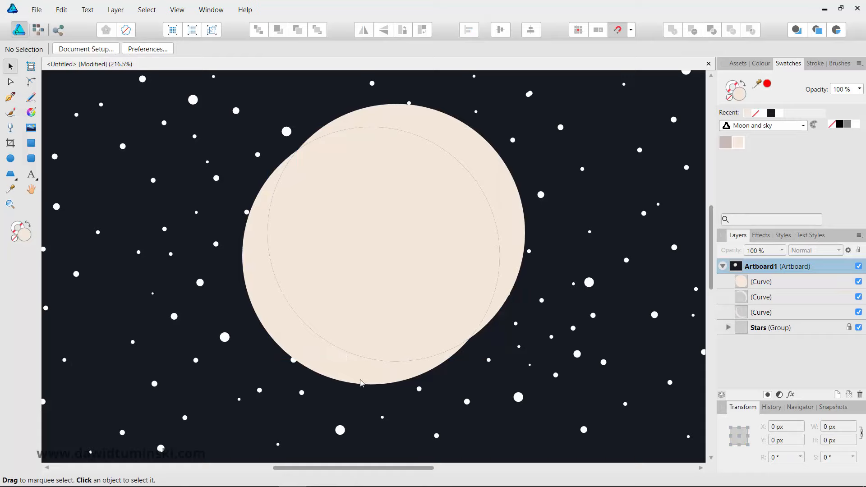
- Pull the upper-right crescent off the moon and delete it
left_click(274, 312)
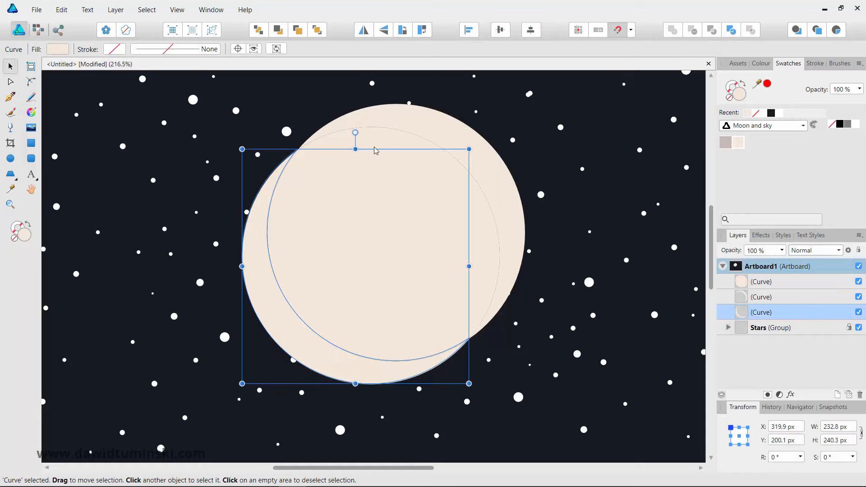
left_click(413, 116)
left_click_drag(465, 147, 511, 131)
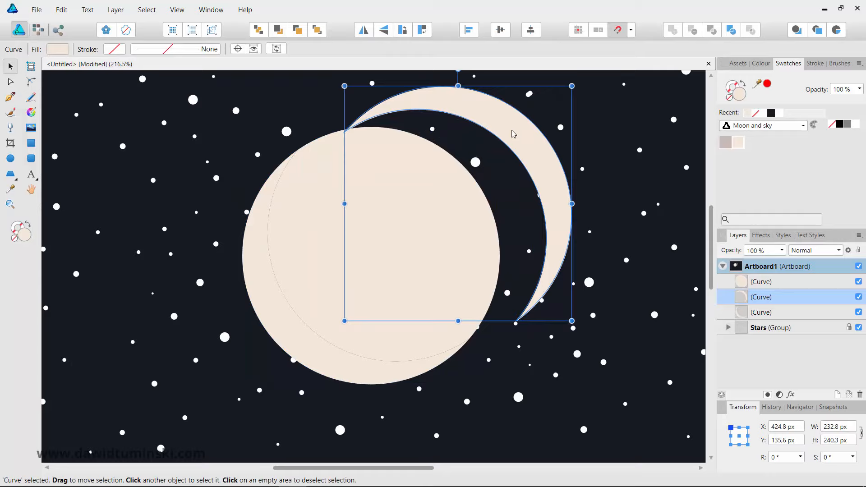
key("Delete")
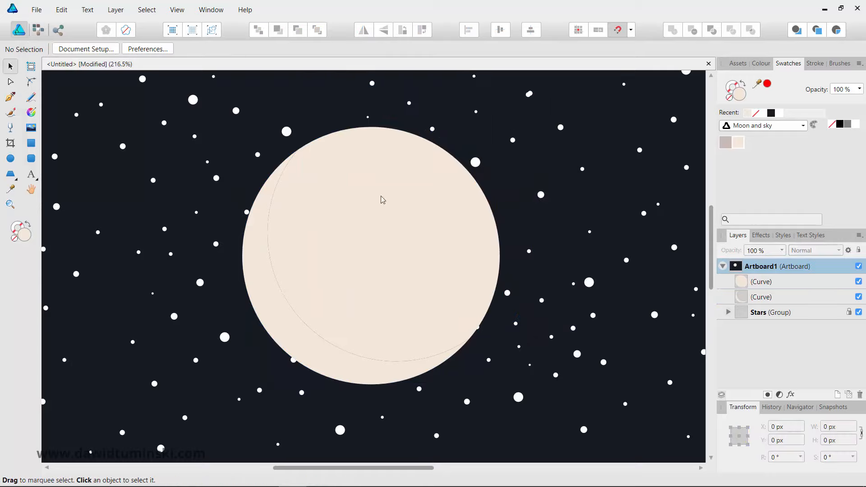
- Fill the moon's lower-left crescent with the darker grey-beige swatch of the Moon and sky palette
left_click(265, 288)
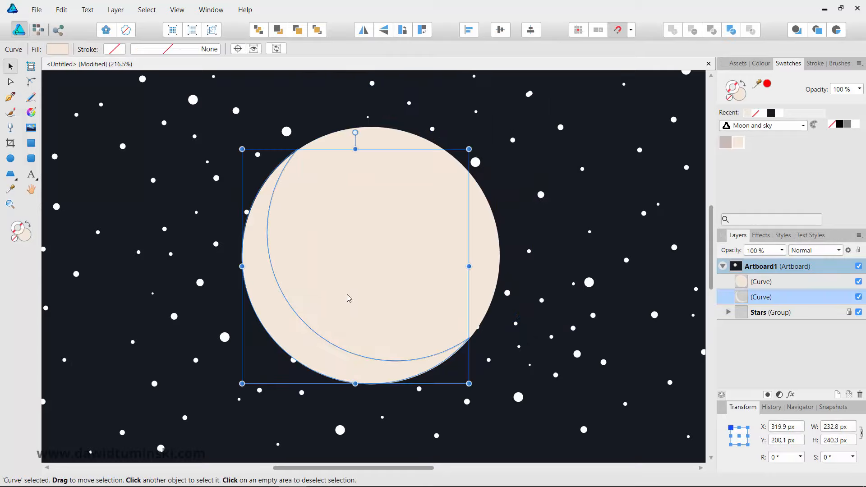
left_click(725, 145)
left_click(582, 221)
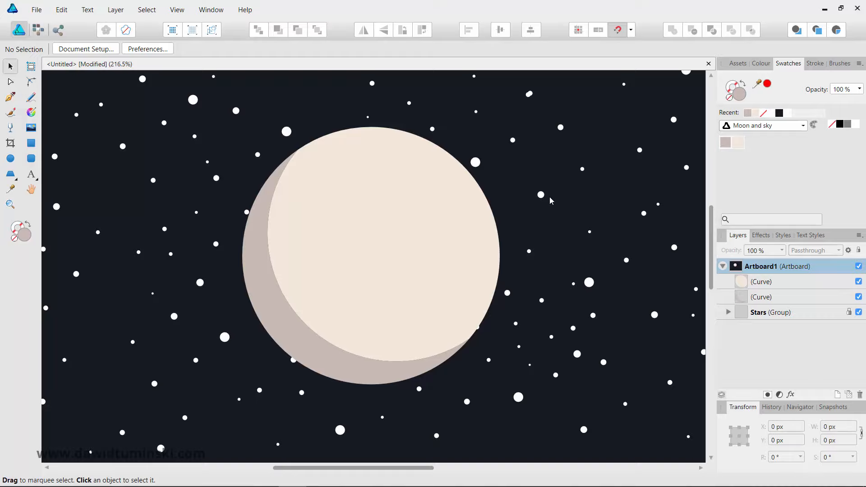
- Draw a grey-beige crater circle about 46 px in diameter in the upper-left part of the moon's light area
left_click(10, 159)
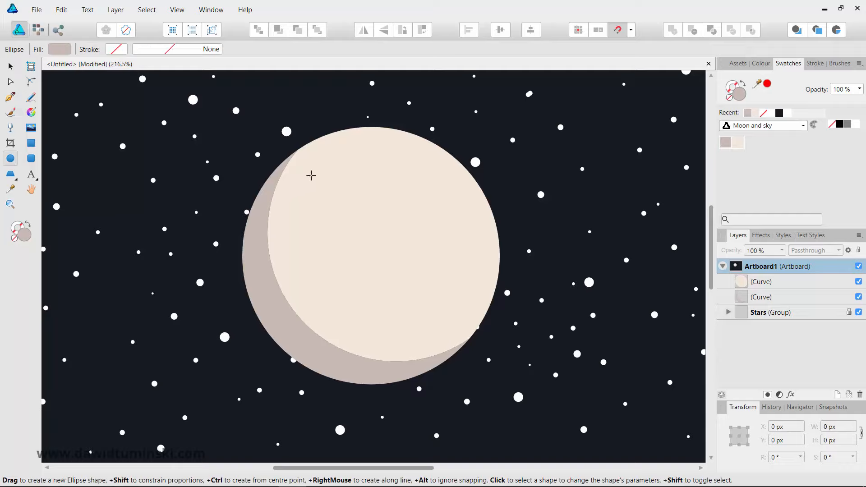
mouse_move(311, 176)
left_mouse_down()
mouse_move(369, 242)
mouse_move(354, 213)
mouse_move(357, 219)
left_mouse_up()
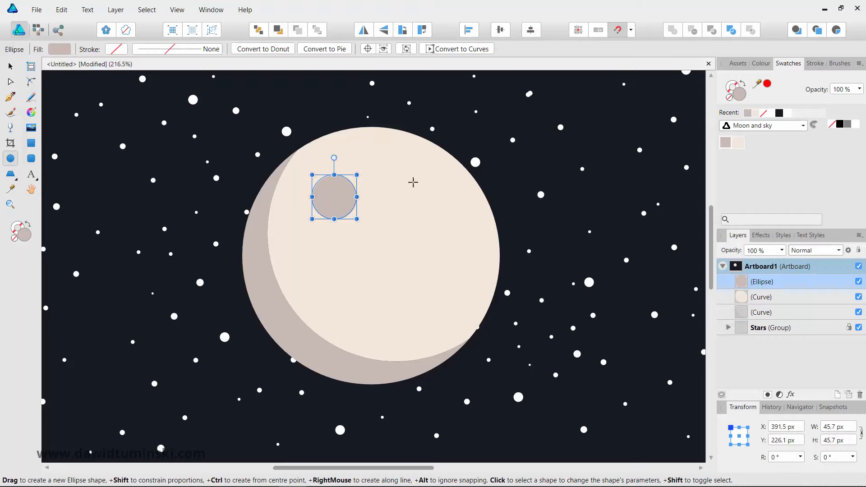
left_click(11, 68)
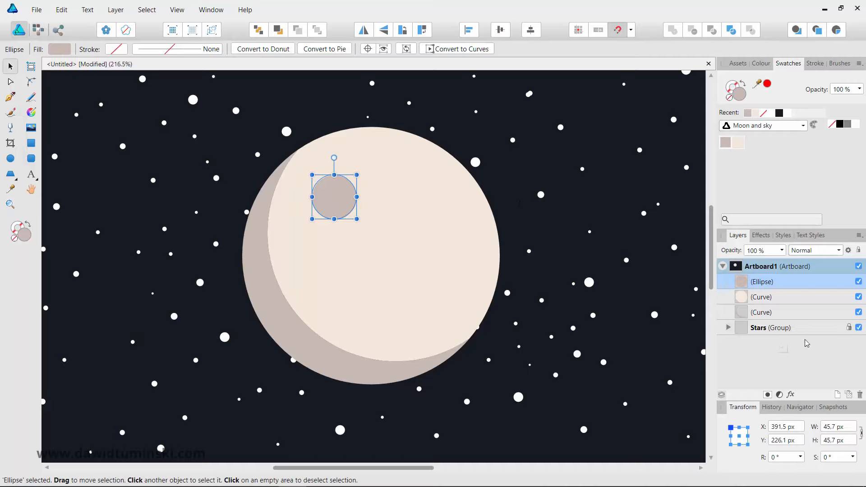
- Apply an Inner Shadow layer effect to the crater with a radius of 14 px
left_click(790, 394)
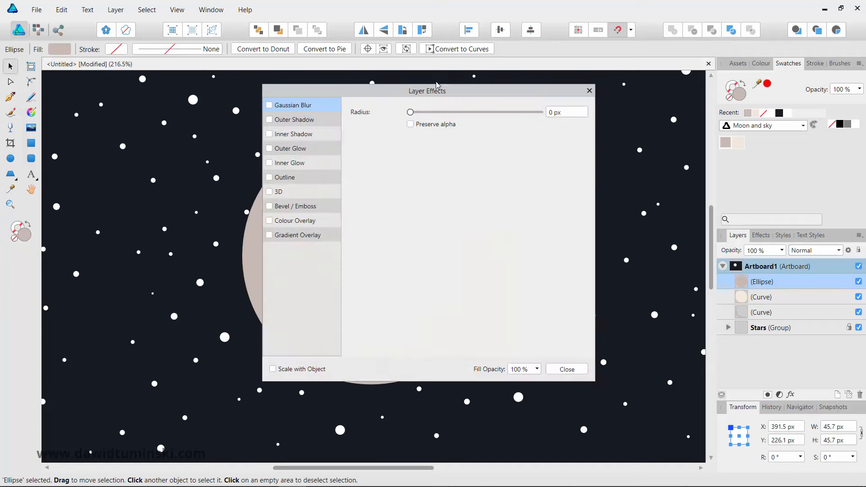
left_click_drag(429, 94, 622, 34)
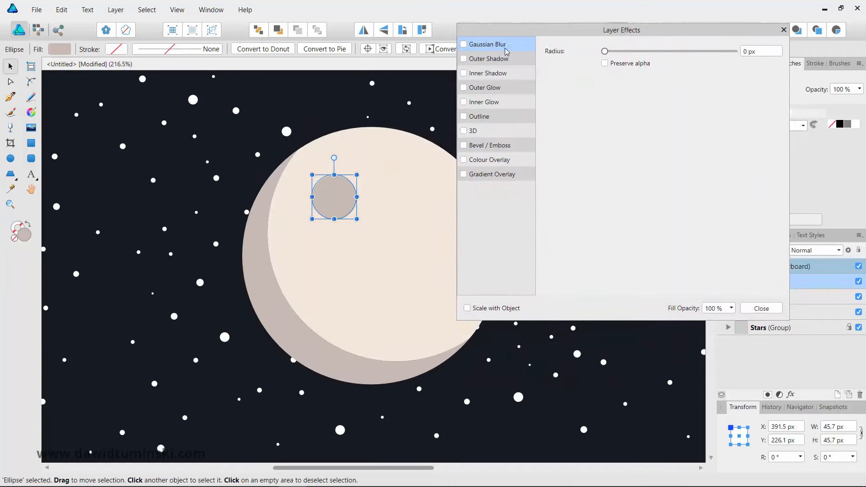
left_click(489, 75)
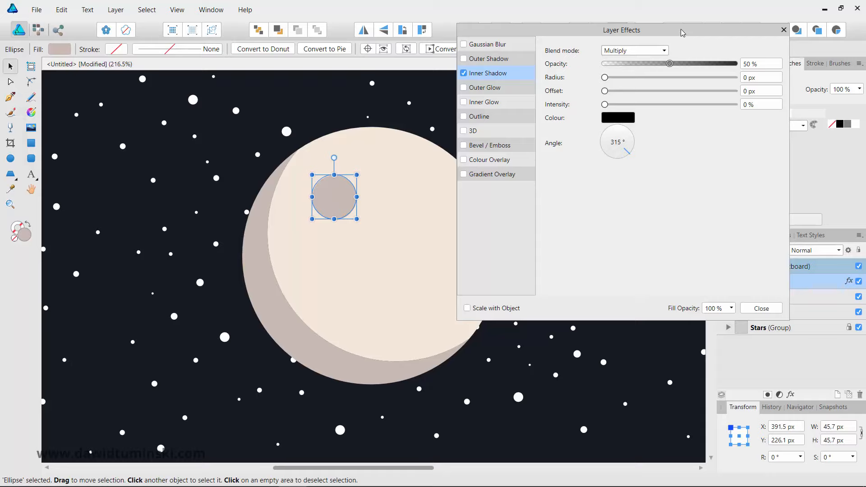
mouse_move(682, 33)
left_mouse_down()
mouse_move(668, 32)
mouse_move(677, 31)
left_mouse_up()
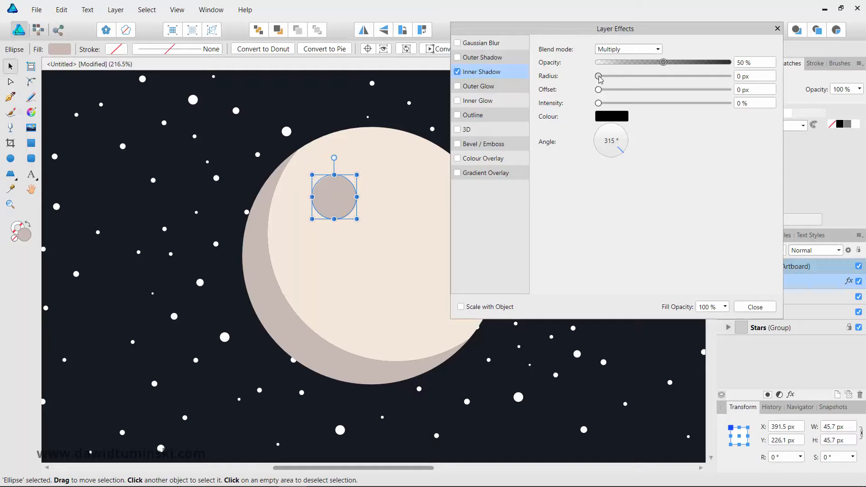
left_click_drag(599, 78, 635, 76)
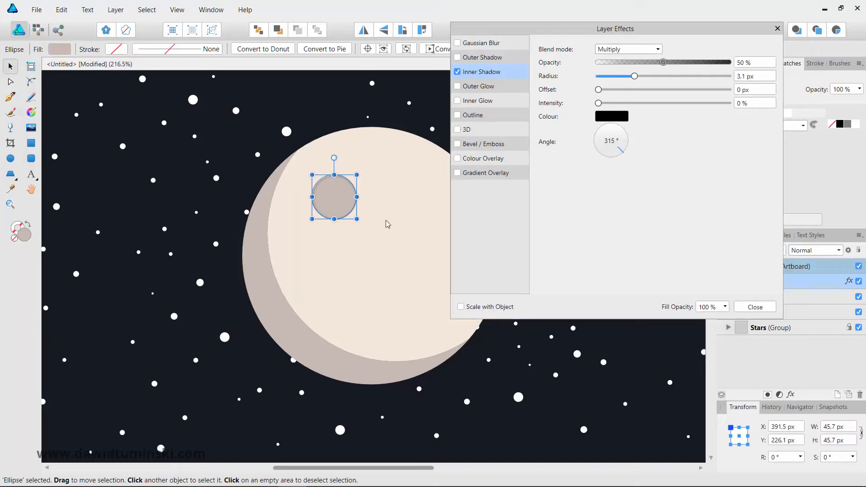
left_click_drag(636, 77, 660, 76)
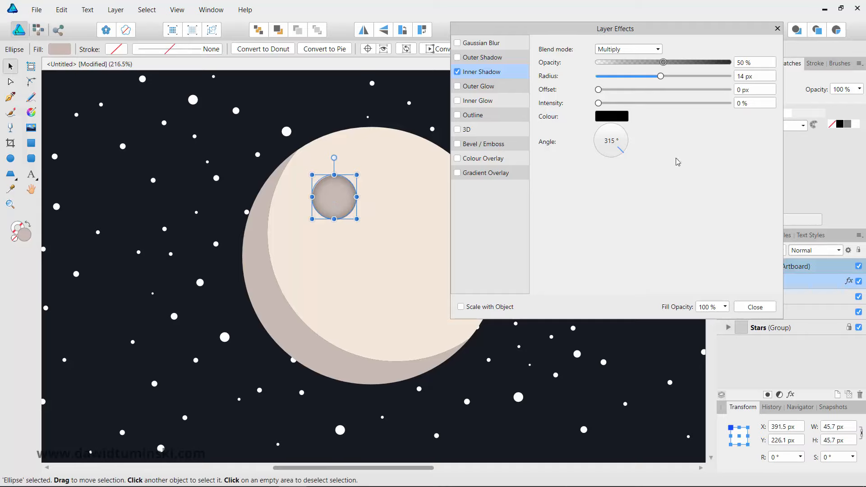
- Refine the crater's inner shadow to a 2.8 px radius, 0.9 px offset, 9 % intensity and 225° angle
left_click_drag(599, 89, 607, 107)
left_click_drag(621, 152, 595, 157)
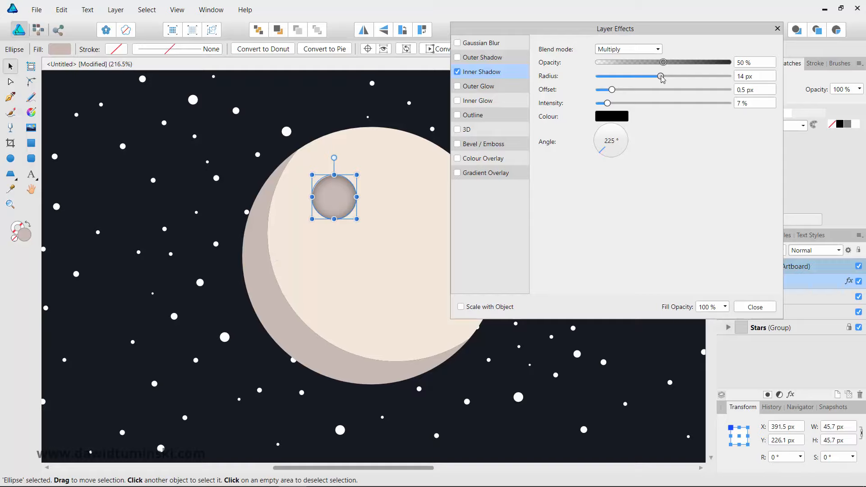
left_click_drag(660, 76, 626, 89)
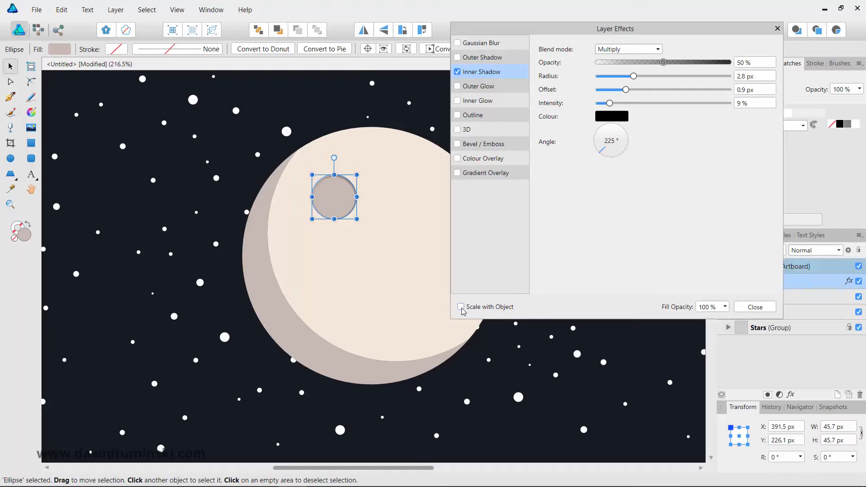
left_click(762, 307)
- Move the crater to about X 449, Y 335 px and place a duplicate at about X 409, Y 210 px
left_click_drag(333, 198, 389, 305)
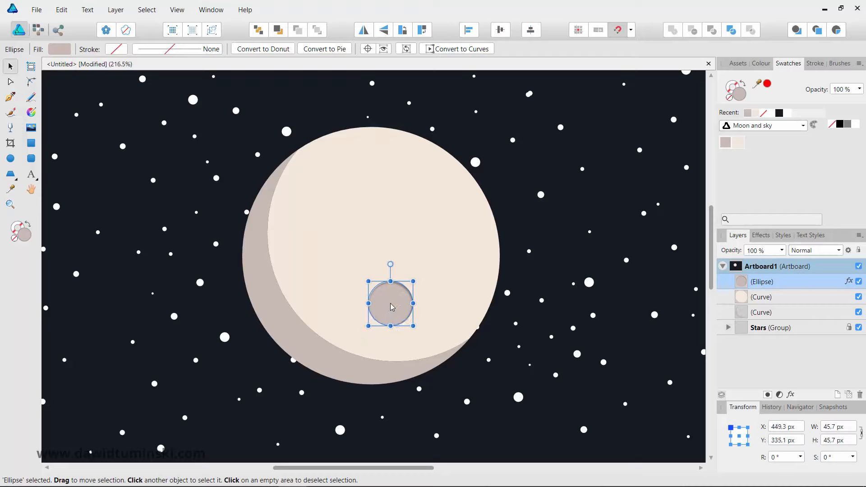
key("ctrl+j")
left_click_drag(392, 307, 352, 186)
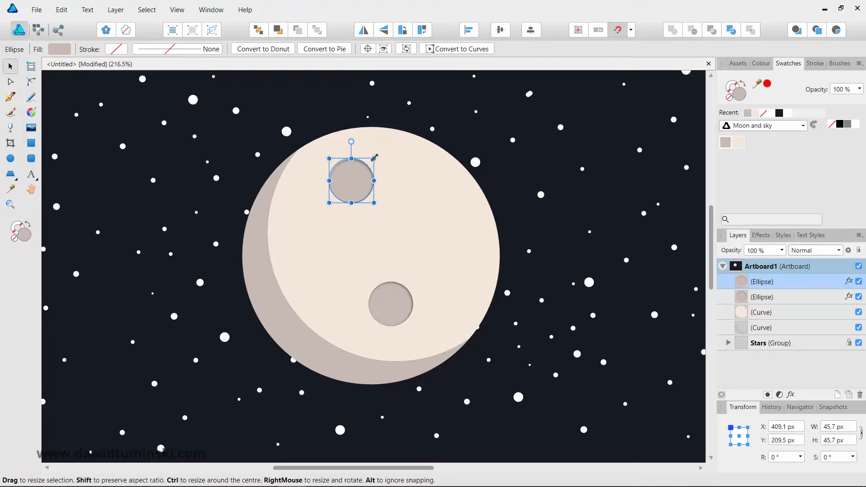
- Shrink the upper crater to about 33 px, add two smaller copies beside it, and shift it towards the moon's upper edge
left_click_drag(373, 159, 430, 240)
key("ctrl+j")
key("ctrl+j")
left_click(372, 190)
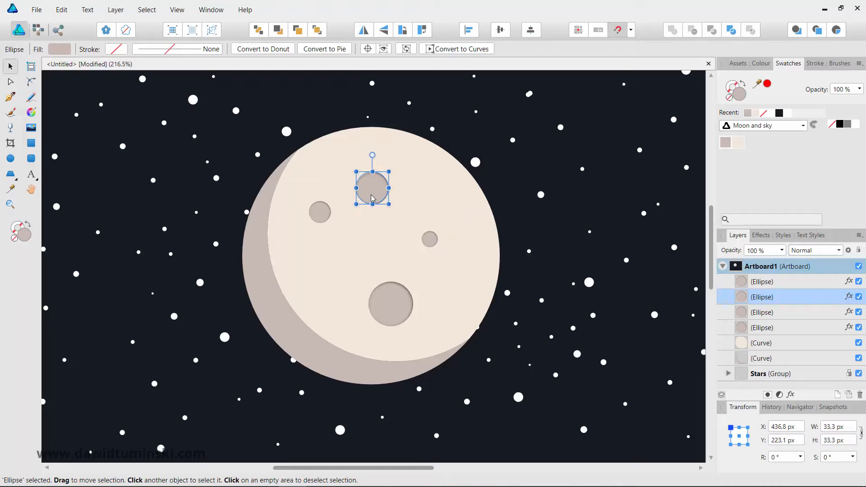
left_click_drag(372, 190, 375, 172)
- Place a crater copy about 30 px in diameter across the inner edge of the shaded crescent, at about X 338, Y 302 px
left_click(324, 217)
left_click_drag(323, 216, 275, 266)
left_click(318, 278)
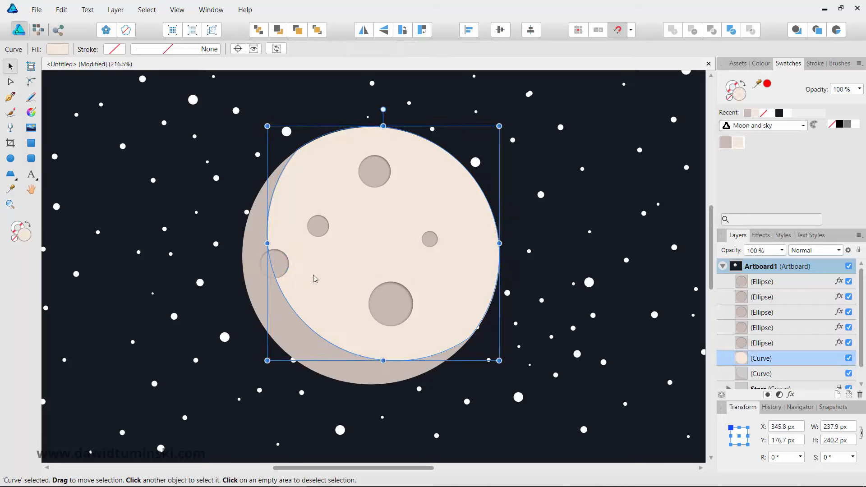
left_click(206, 238)
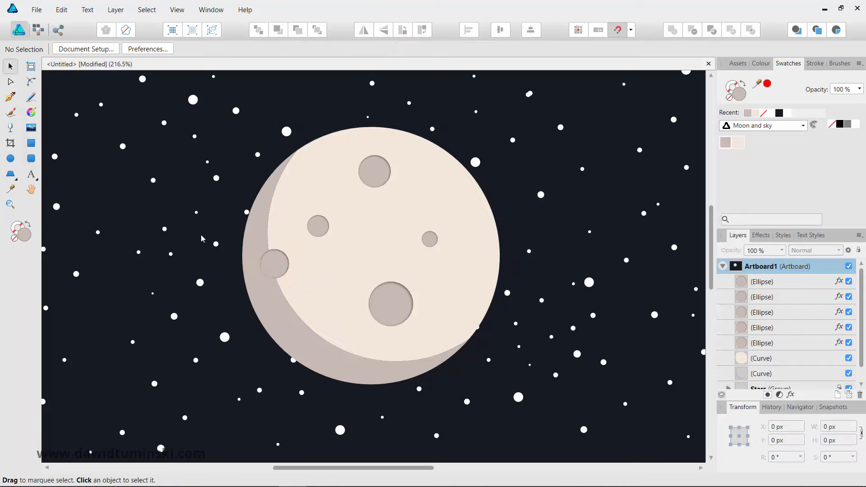
- Outline the crater on the crescent's inner edge with the cream swatch
left_click(278, 266)
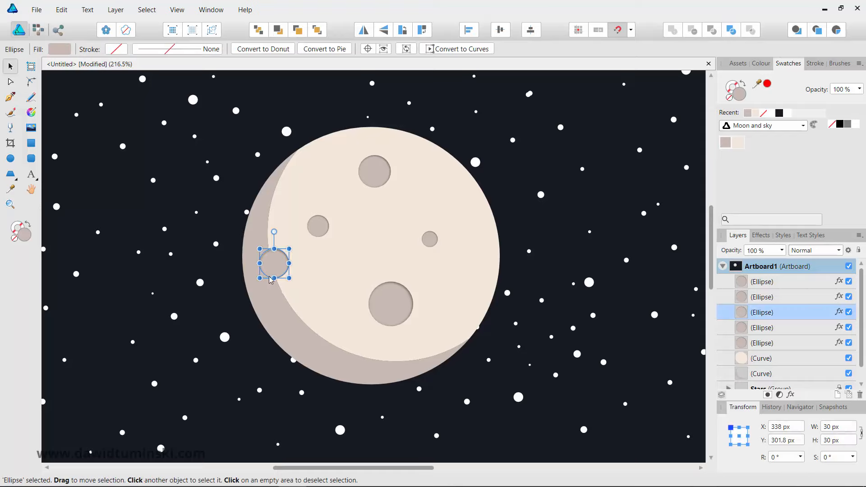
left_click(741, 143)
left_click(482, 211)
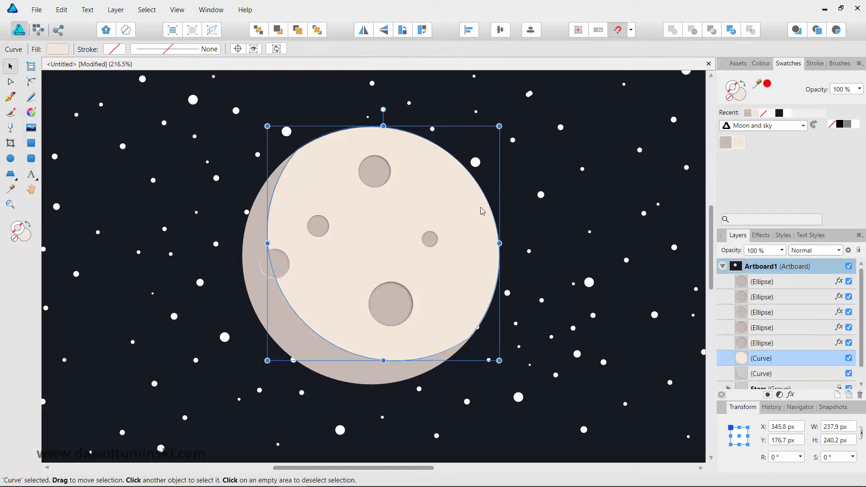
left_click(519, 227)
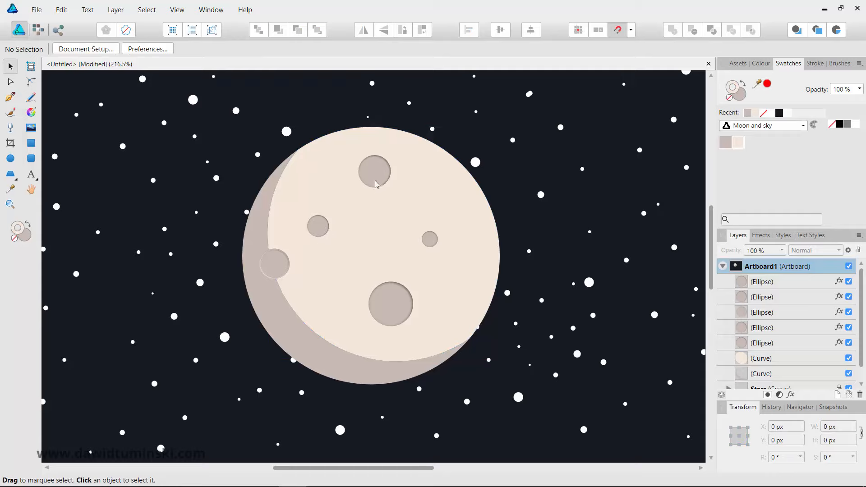
- Copy the small left crater to about X 427, Y 400 px on the crescent's lower edge, and outline it with cream R 240, G 231, B 219
left_click_drag(318, 226, 360, 358)
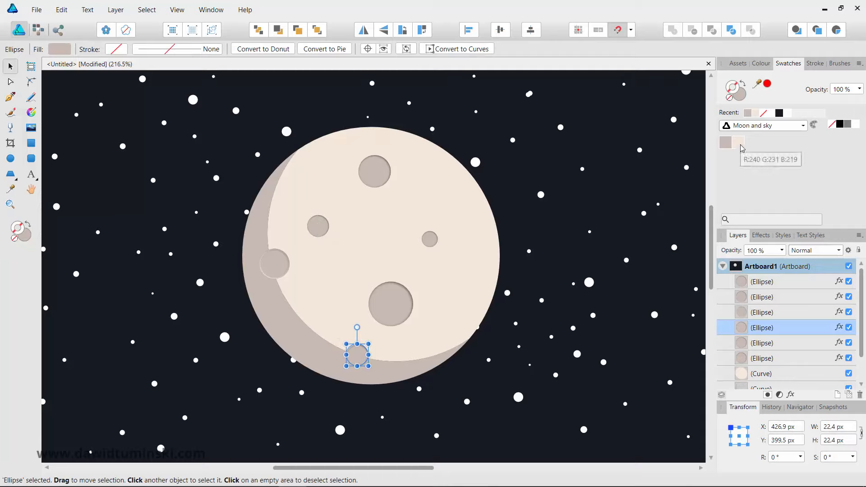
left_click(443, 202)
left_click(559, 201)
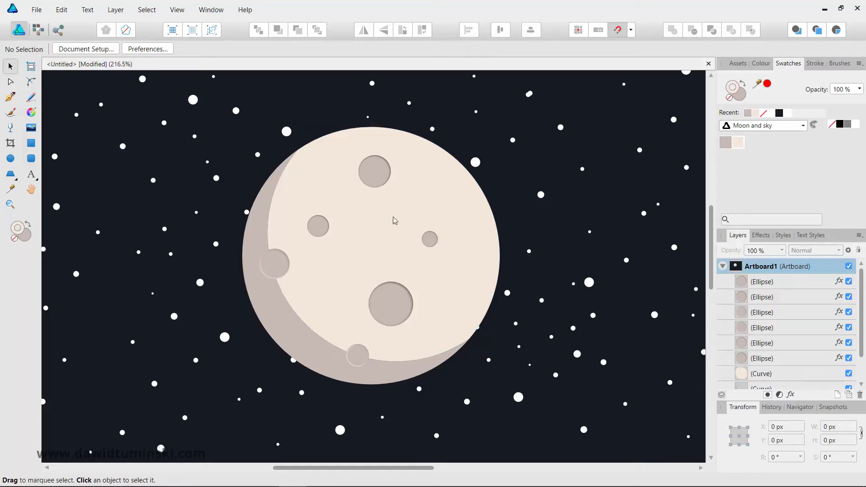
- Move the small left crater upward, add a 30 px crater near the moon's middle, and shift the largest crater to about X 468, Y 338 px
left_click(309, 212)
left_click_drag(308, 208, 337, 245)
left_click_drag(398, 304, 417, 306)
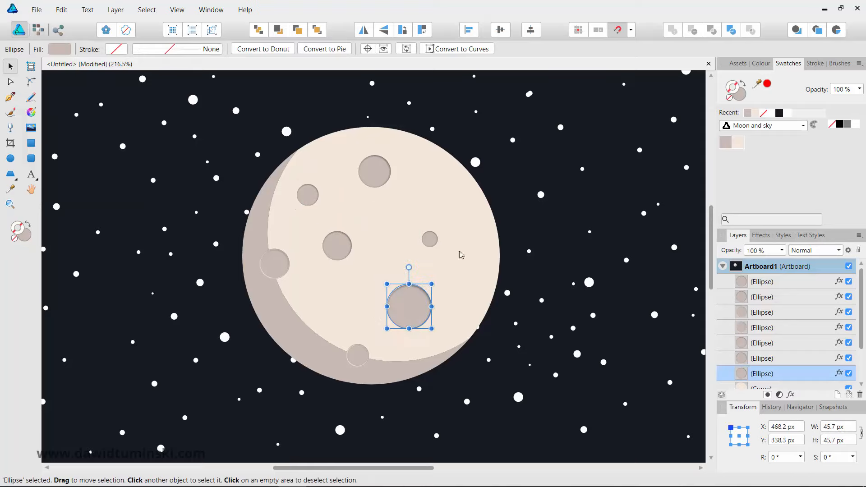
left_click(512, 161)
- Add a crater about 19 px in diameter near the moon's upper-right edge, and nudge the middle crater to about X 408, Y 281 px and the largest one slightly left
left_click_drag(380, 176, 445, 189)
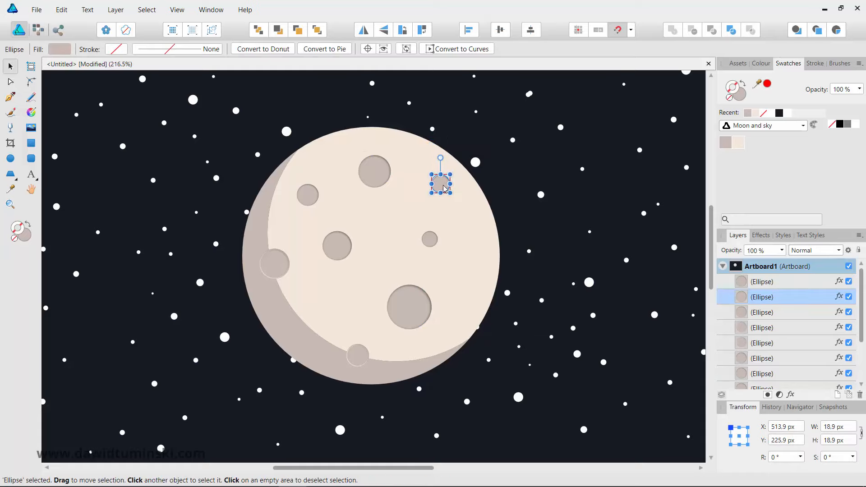
left_click_drag(335, 255, 346, 243)
left_click_drag(400, 306, 392, 302)
left_click(575, 243)
mouse_move(346, 237)
left_mouse_down()
mouse_move(336, 260)
mouse_move(341, 242)
left_mouse_up()
left_click(518, 196)
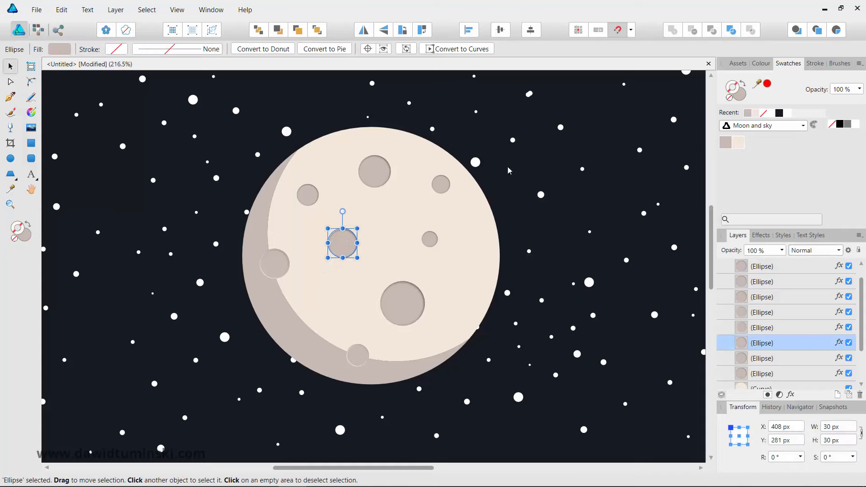
- Move the upper-left crater slightly up and right, closer to the moon's edge
left_click(467, 133)
left_click_drag(312, 189, 319, 176)
left_click(432, 116)
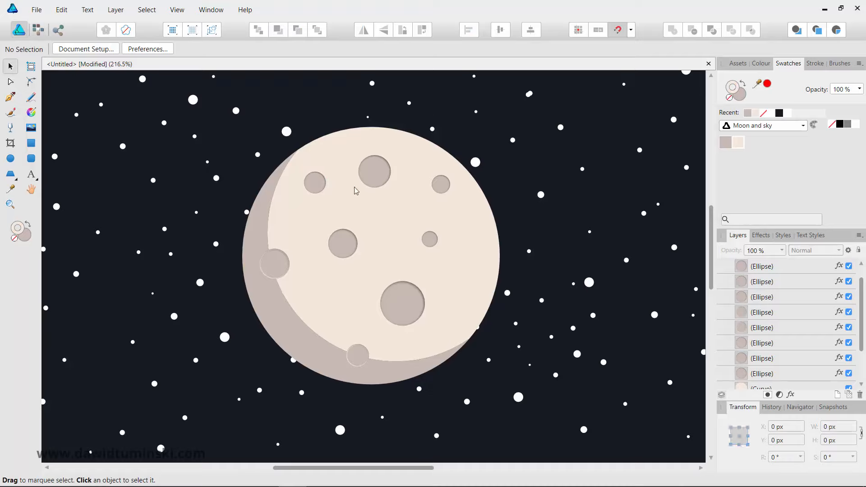
left_click(385, 222)
left_click(306, 104)
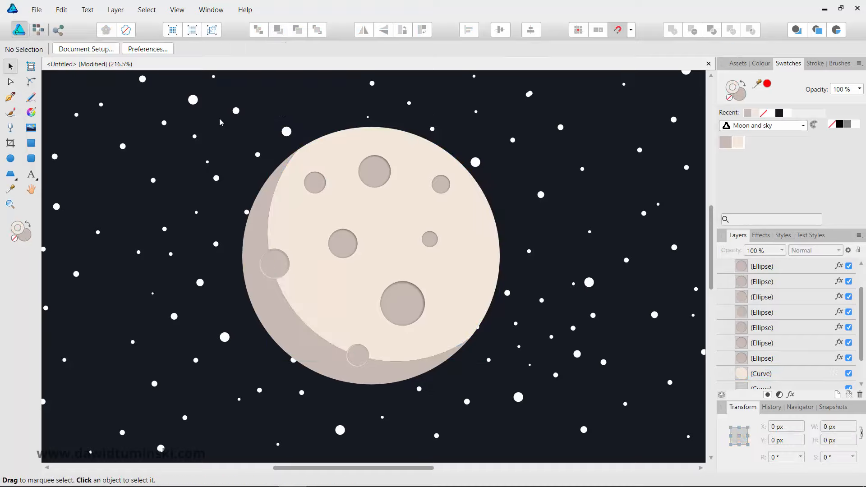
- Group all the moon shapes and craters, and name the group Moon
left_click_drag(215, 112, 566, 418)
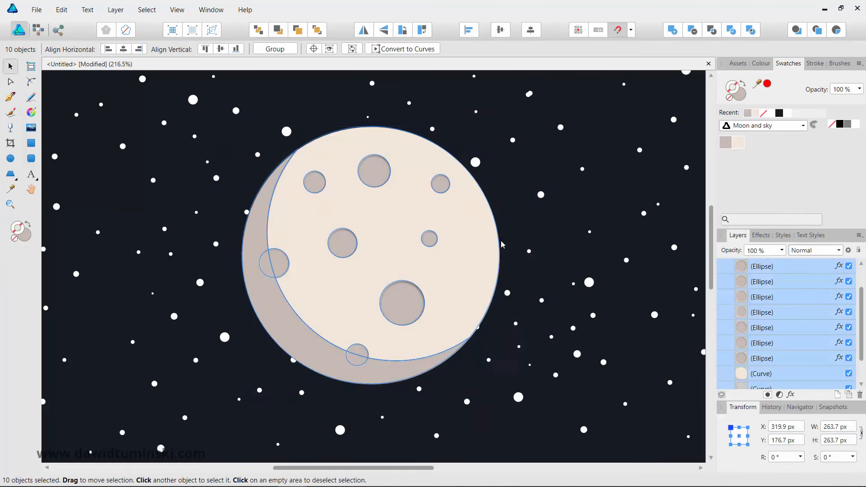
key("ctrl+g")
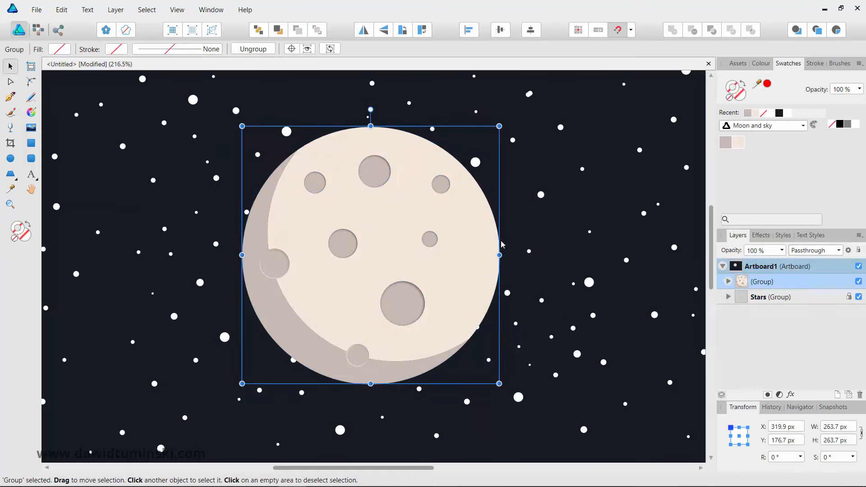
double_click(759, 282)
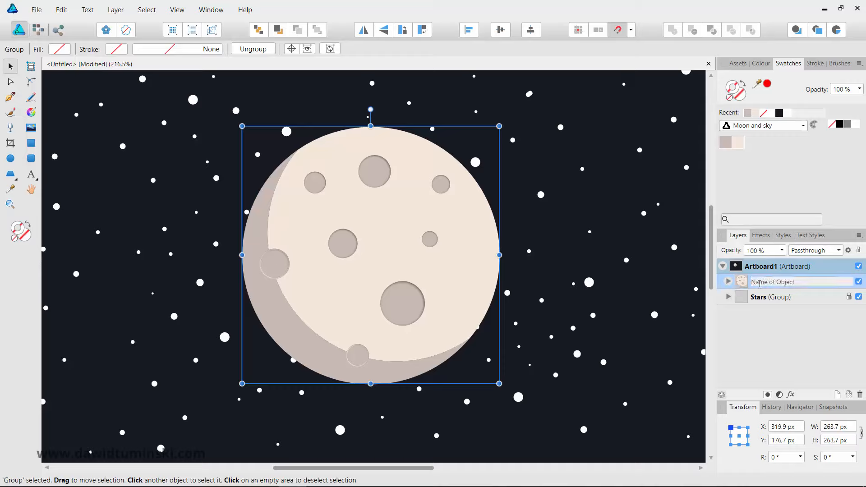
type("Moon")
key("Return")
left_click(568, 200)
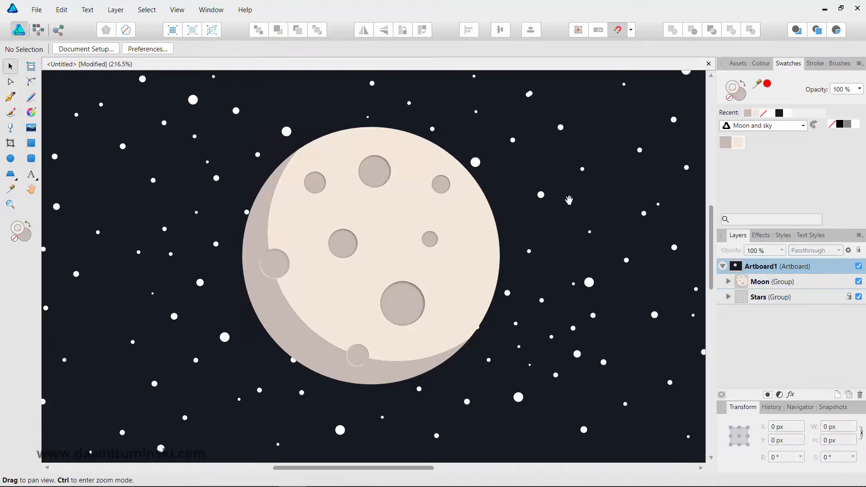
- Move the Moon group to the artboard's upper-left area and scale it down proportionally to about 153 px wide
scroll(568, 200, "down", 5)
left_click(392, 202)
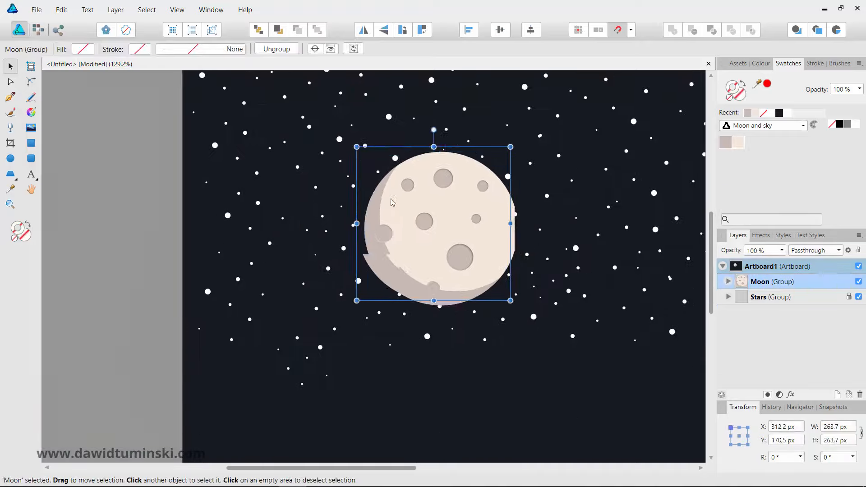
key("space")
left_click_drag(393, 201, 317, 223)
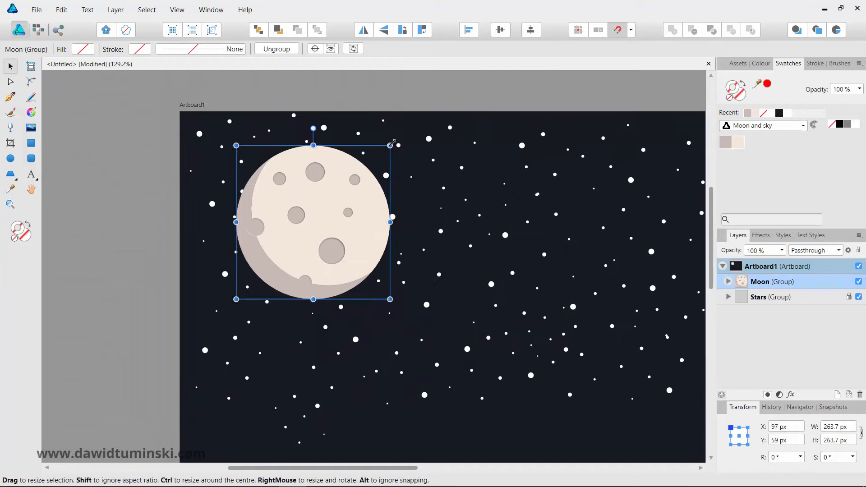
left_click_drag(391, 144, 300, 188)
left_click_drag(424, 222, 377, 193)
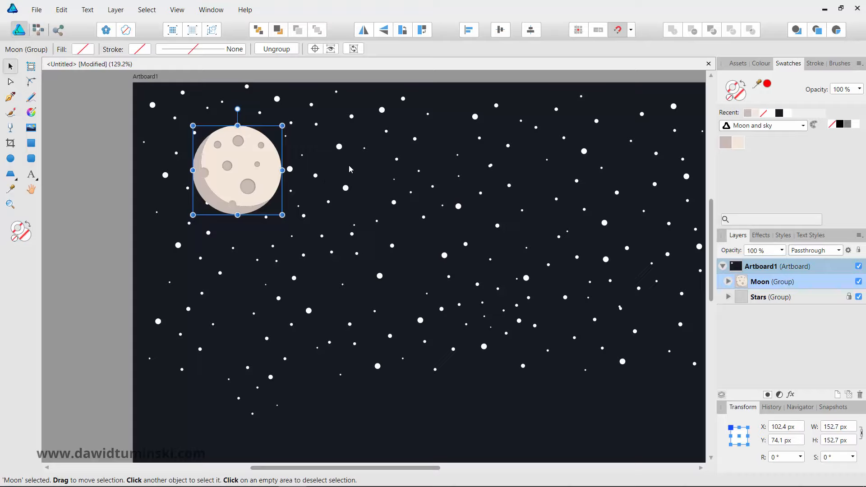
left_click(370, 170)
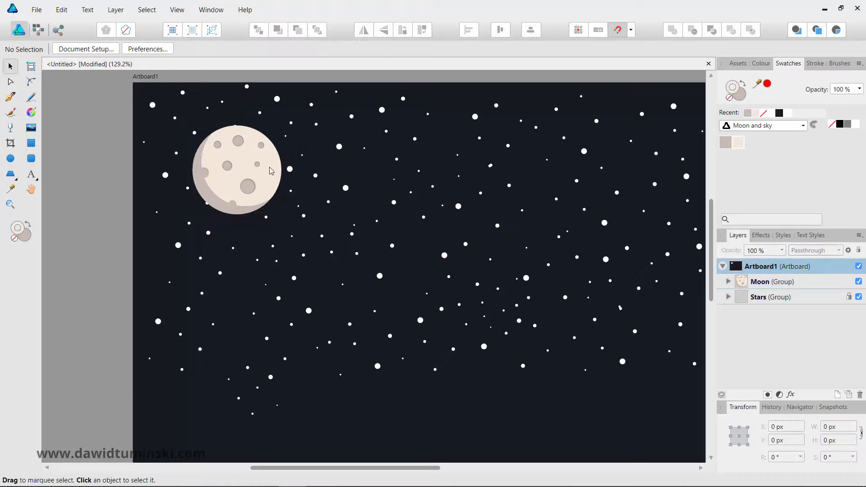
- Add a white outer glow to the Moon group with a 100 px radius, about 34% opacity and about 25% intensity
left_click(268, 170)
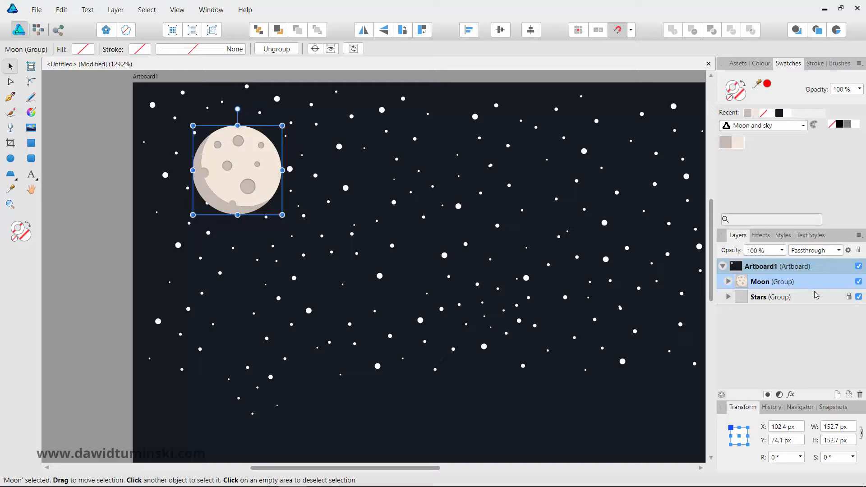
left_click(790, 395)
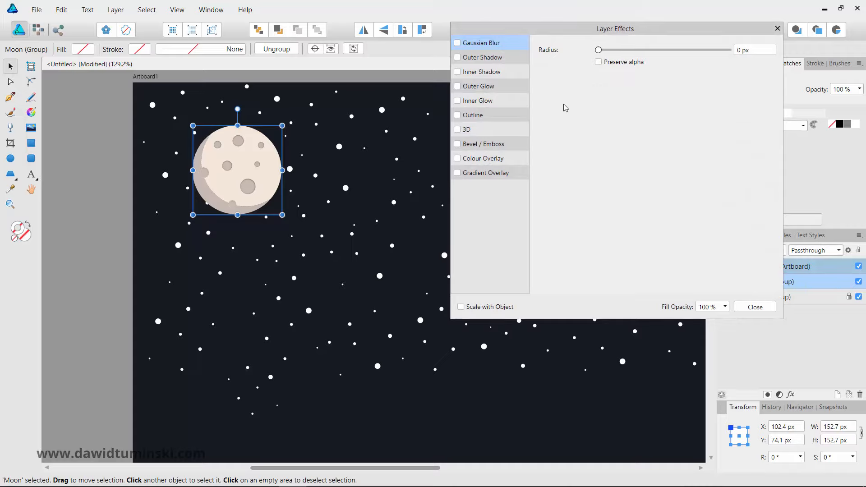
left_click(499, 86)
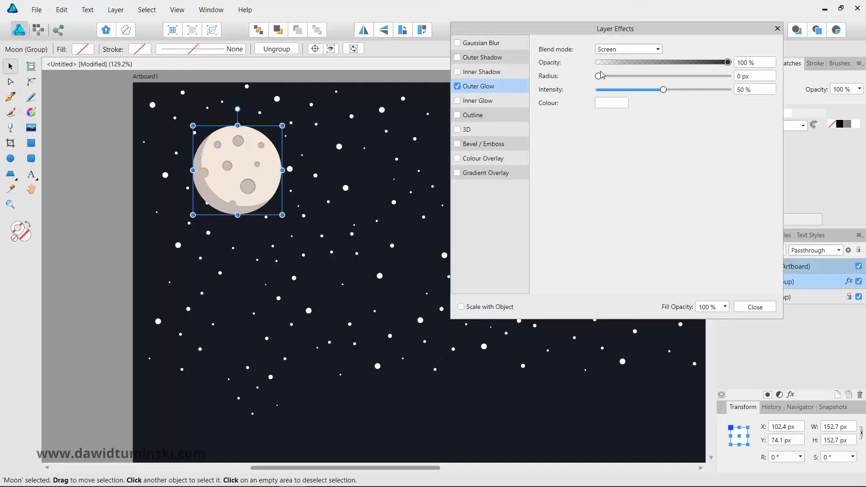
left_click_drag(600, 76, 687, 89)
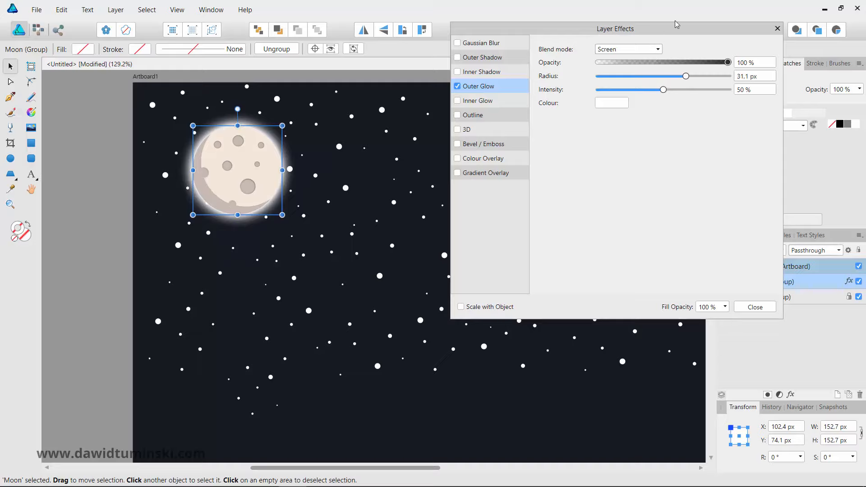
left_click_drag(676, 31, 662, 32)
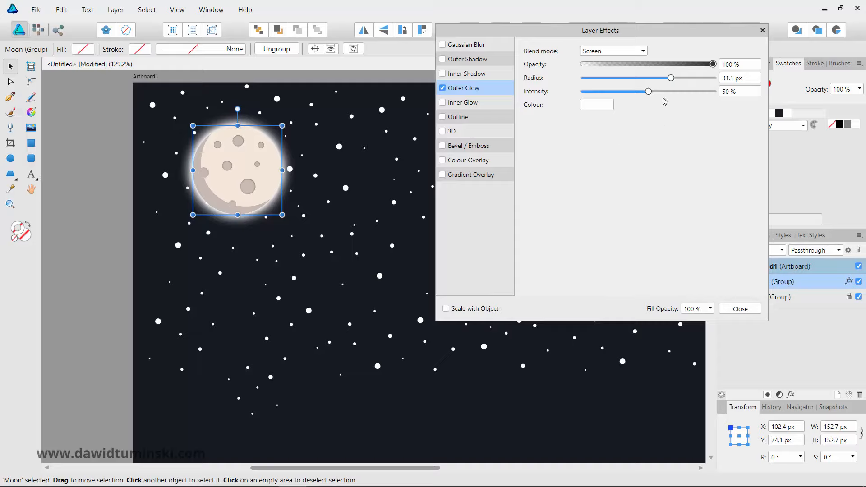
left_click_drag(713, 64, 609, 93)
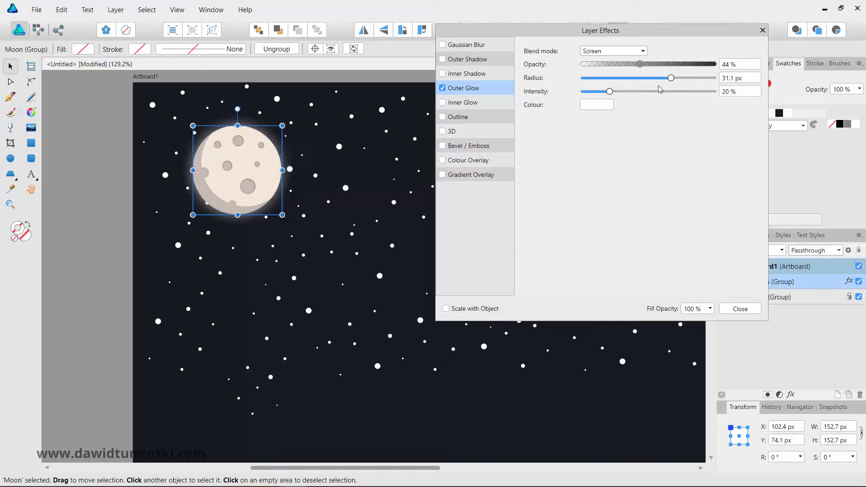
left_click_drag(671, 77, 718, 82)
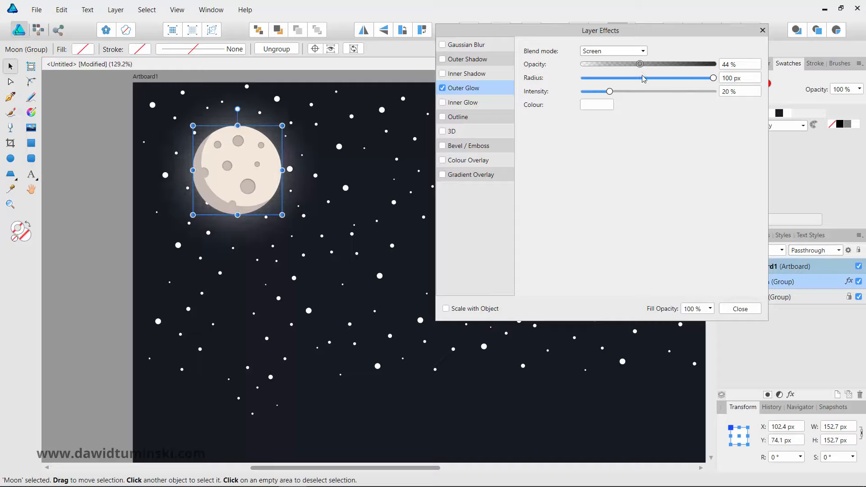
mouse_move(641, 64)
left_mouse_down()
mouse_move(616, 65)
mouse_move(603, 92)
mouse_move(617, 94)
mouse_move(619, 66)
mouse_move(627, 68)
left_mouse_up()
left_click(740, 309)
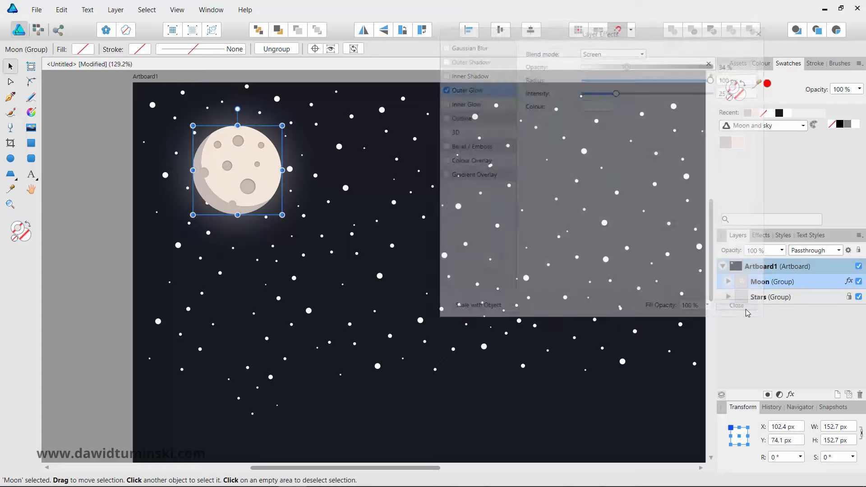
- Reposition the glowing moon closer to the artboard's upper-left corner, at about X 88, Y 60 px
left_click(66, 145)
left_click_drag(223, 165, 204, 161)
left_click(102, 138)
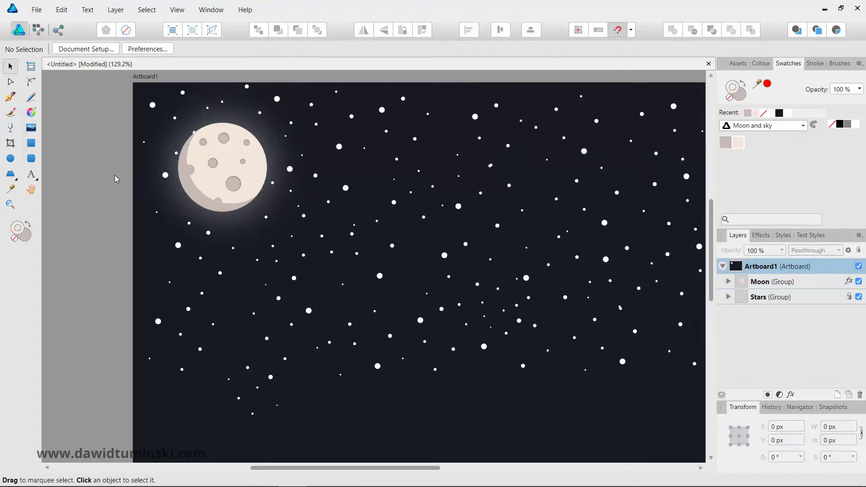
scroll(117, 183, "down", 1)
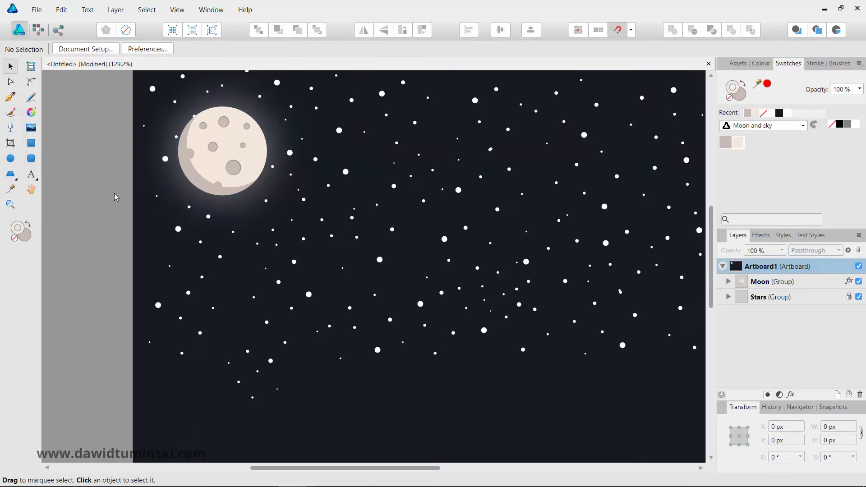
key("ctrl+0")
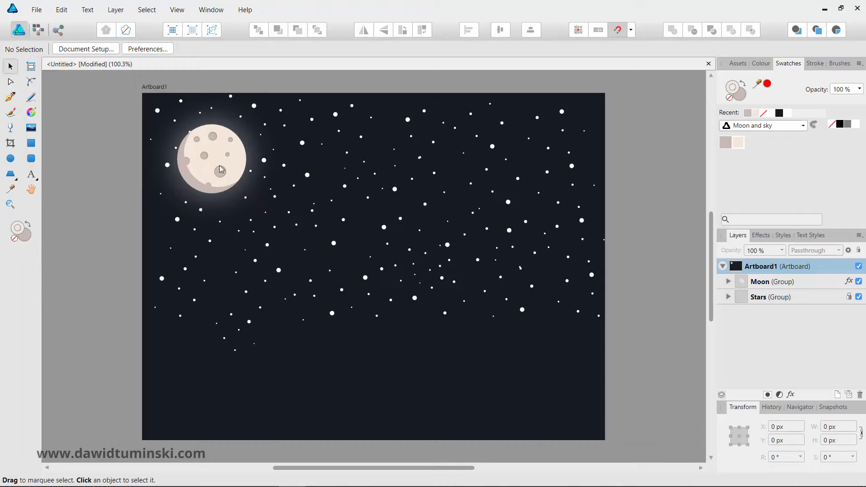
left_click_drag(220, 159, 224, 154)
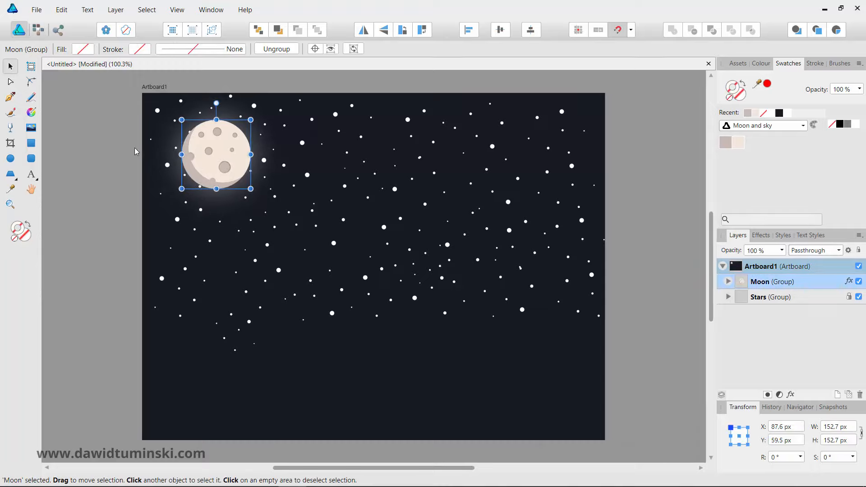